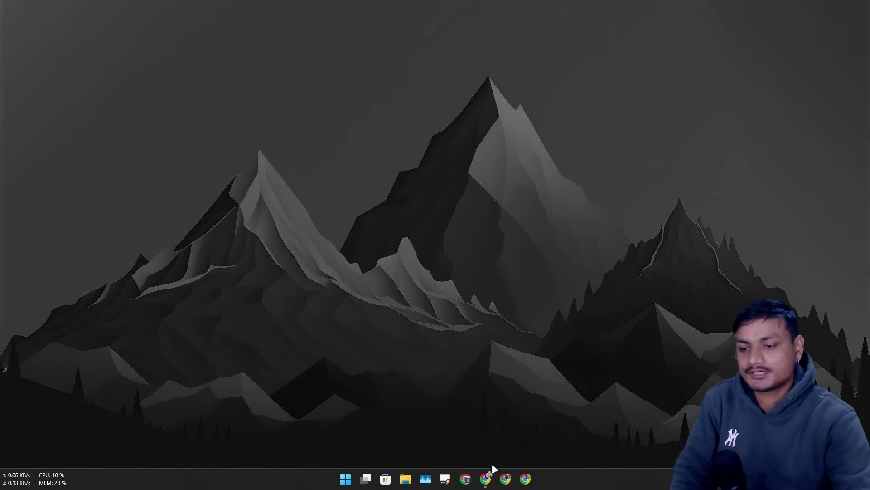
Bring up the YouTube page for '15 Free Programs for Windows PC - 2025 Edition' in Chrome
click(485, 478)
scroll(173, 216, down, 1)
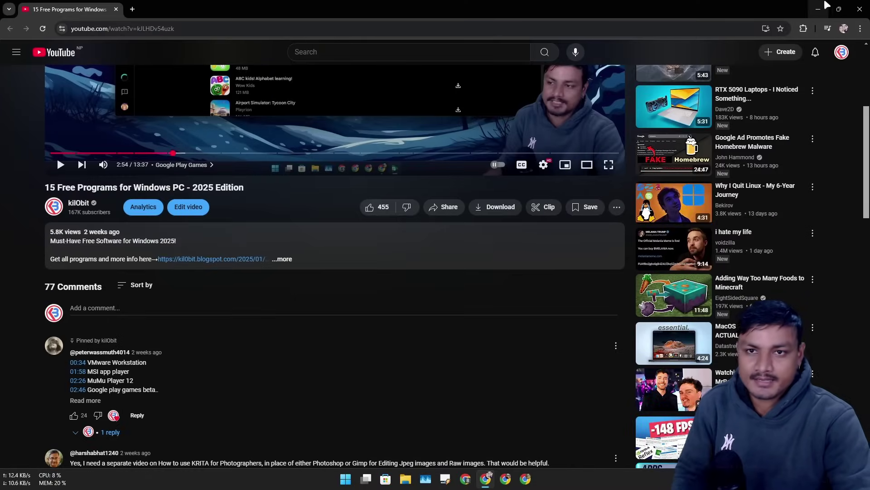
click(818, 9)
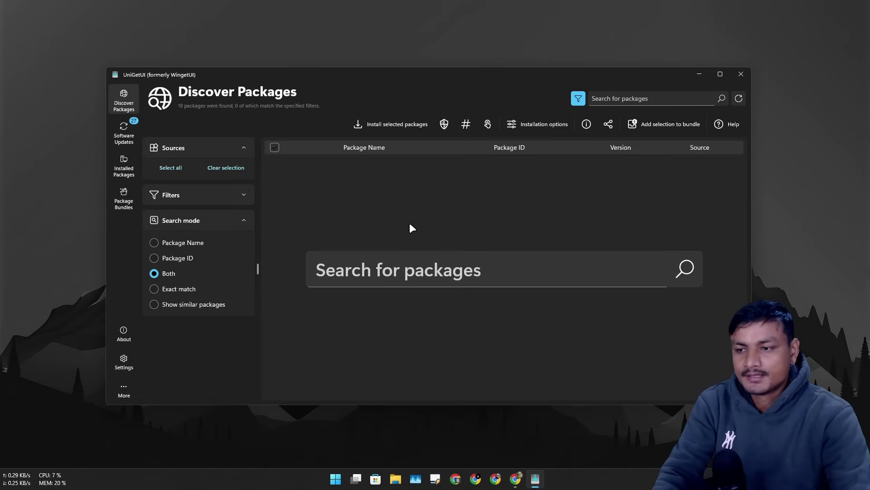
Search UniGetUI's Discover Packages catalogue for 'vlc'
click(403, 263)
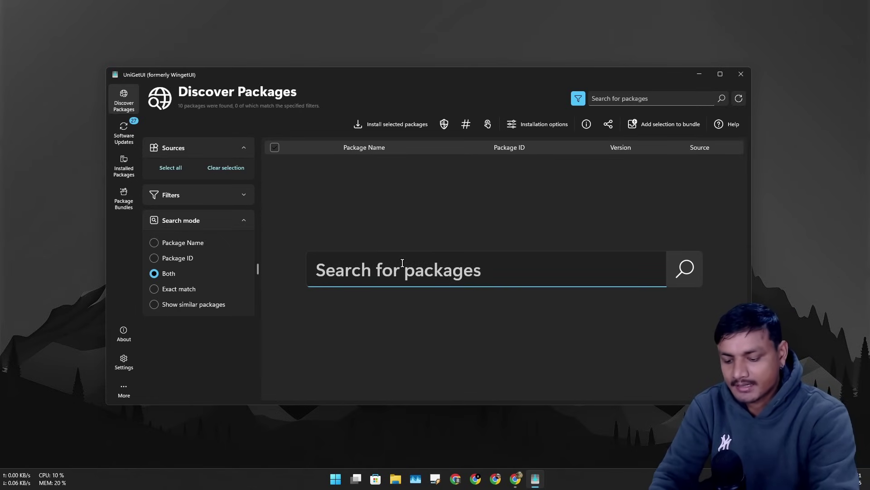
text(vlc)
key(Return)
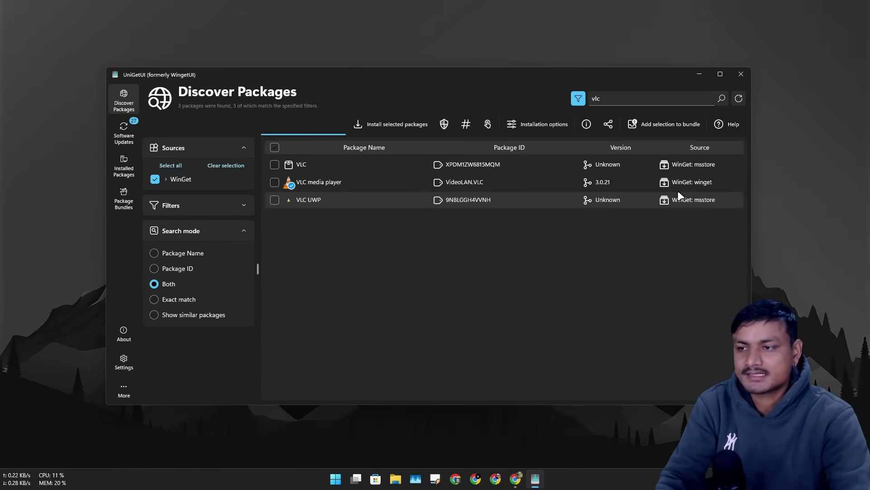
right_click(339, 183)
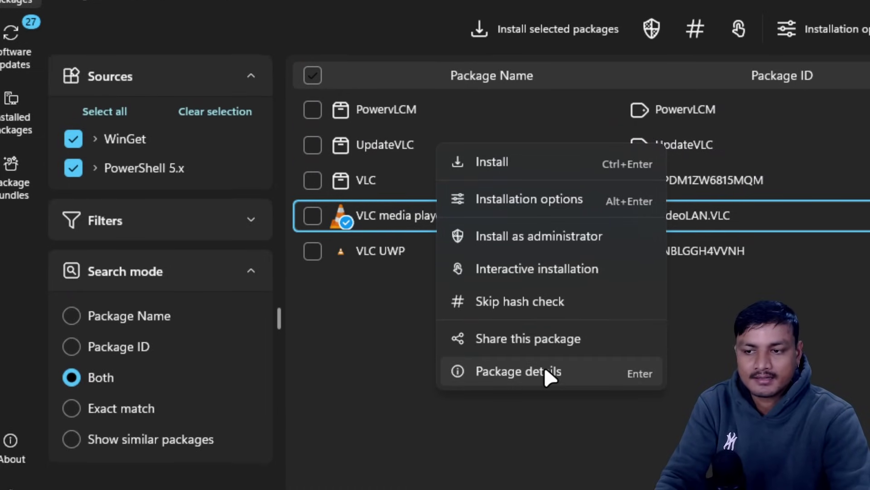
click(546, 369)
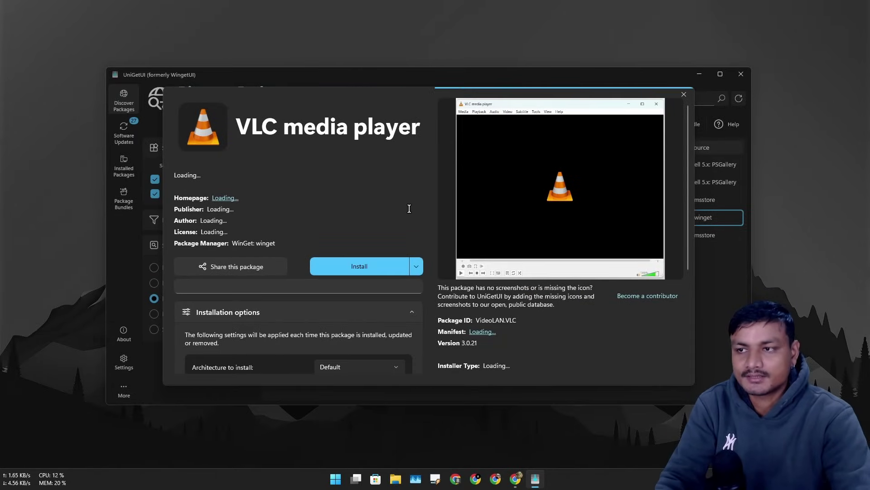
click(685, 94)
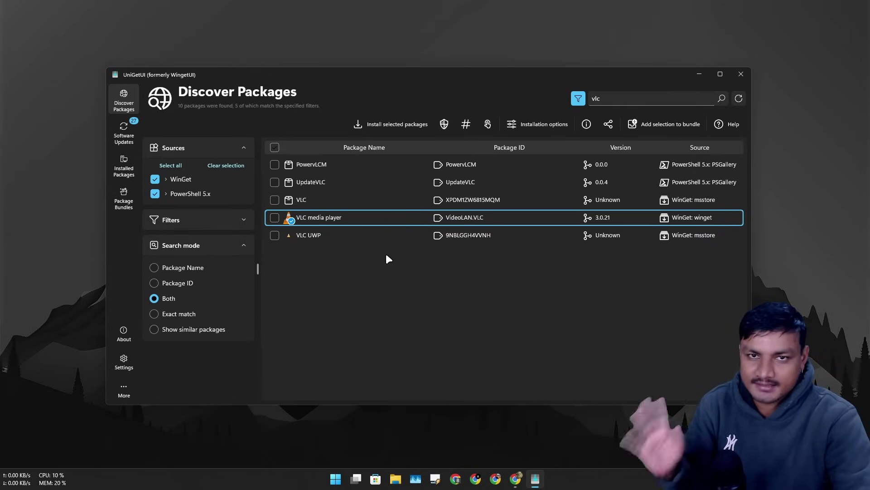
Replace the search text with '7zip' and run the search
click(638, 97)
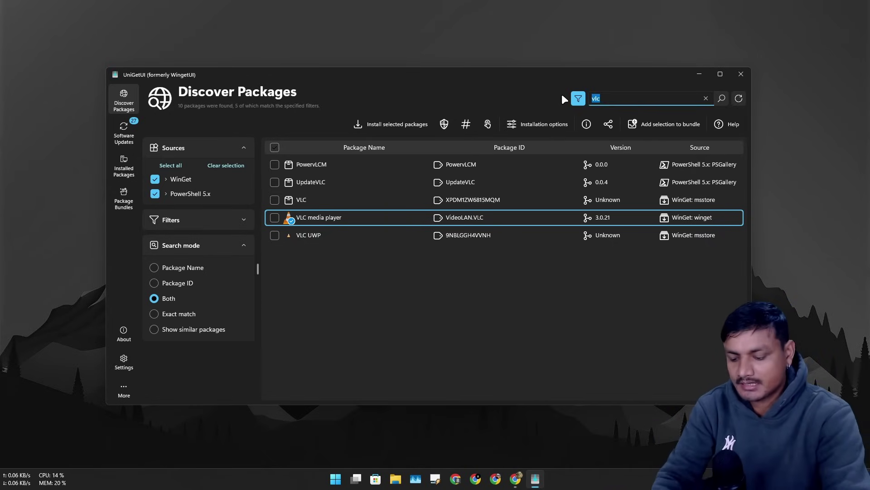
text(7zip)
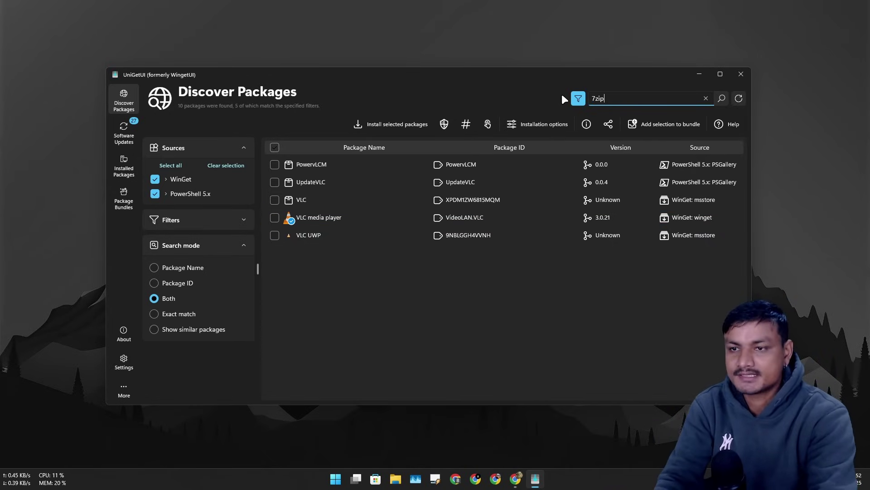
key(Return)
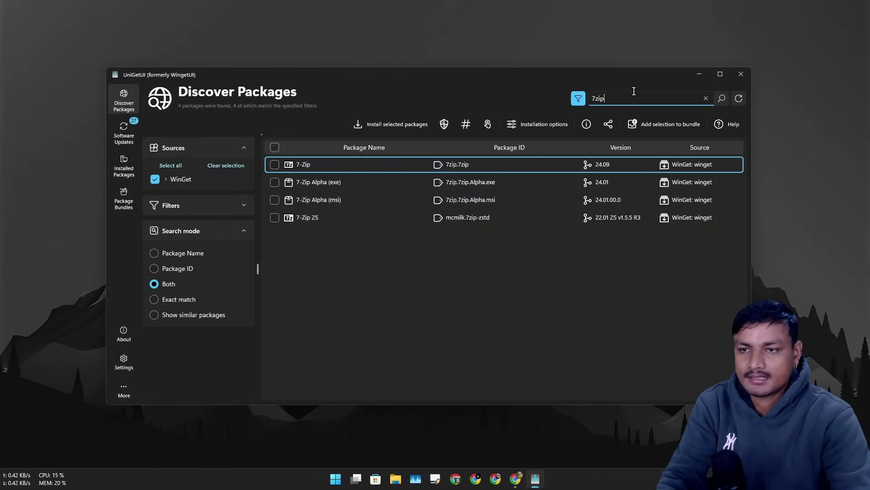
Search for 'nanazip', select the winget NanaZip package, then clear the search
click(641, 94)
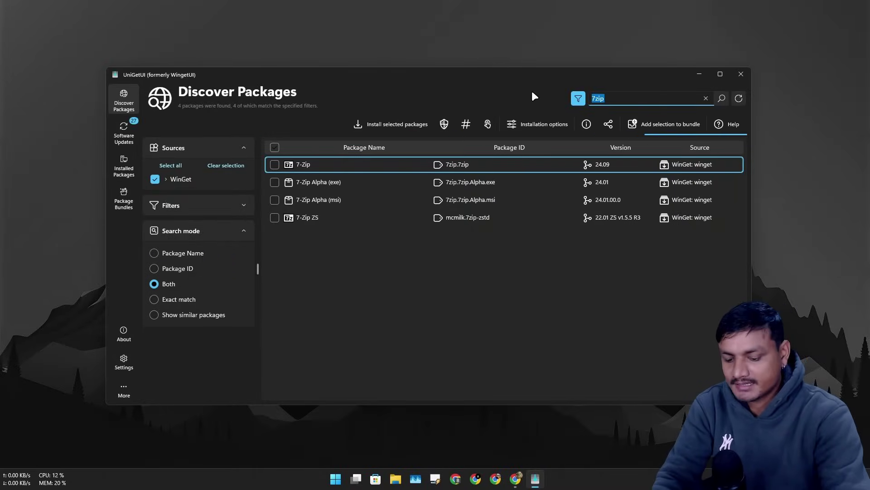
text(nanazip)
key(Return)
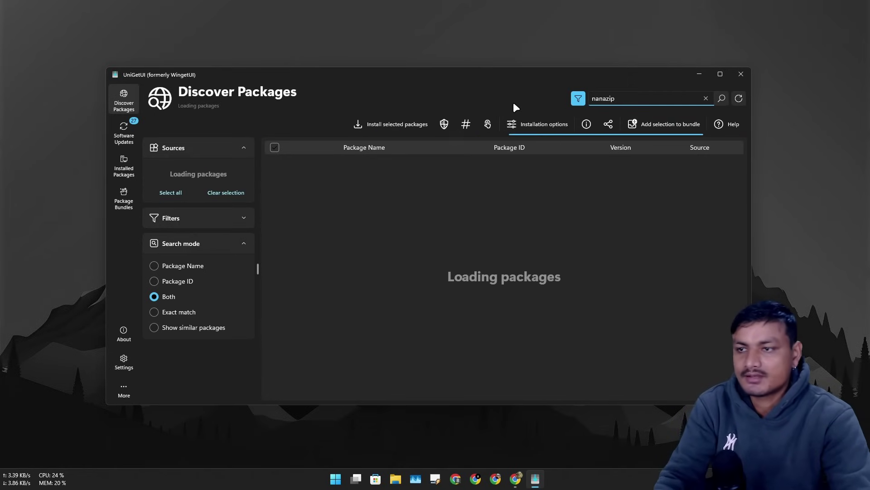
click(299, 163)
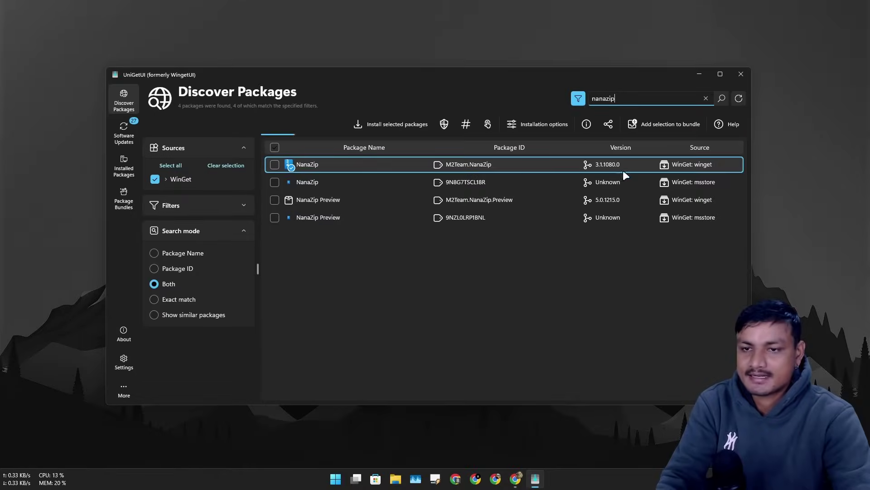
click(705, 98)
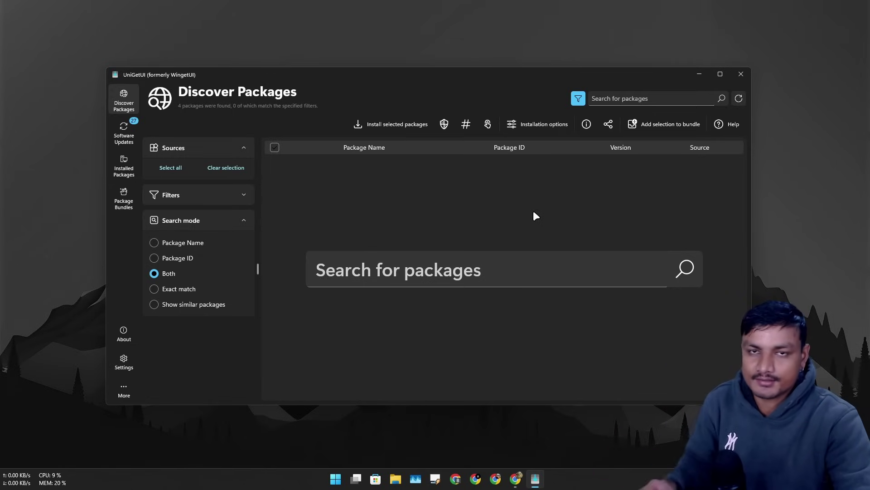
Show the Software Updates page and scroll through the 27 available updates
click(123, 132)
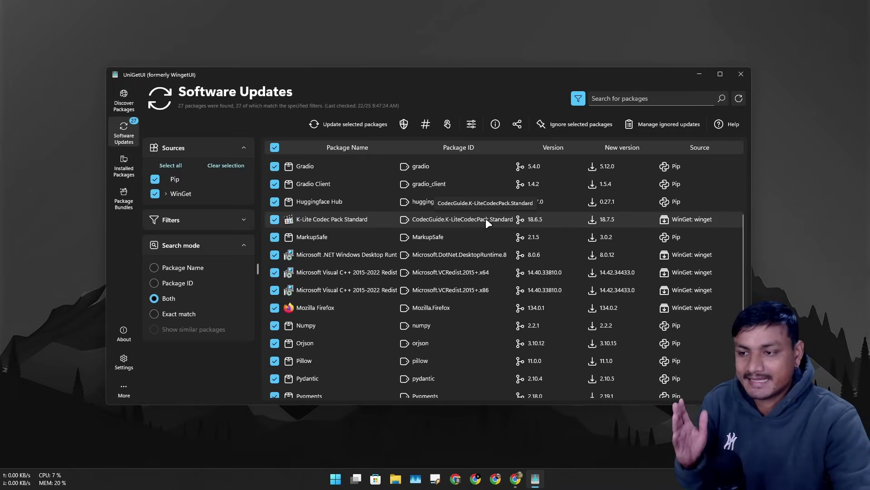
scroll(319, 201, up, 3)
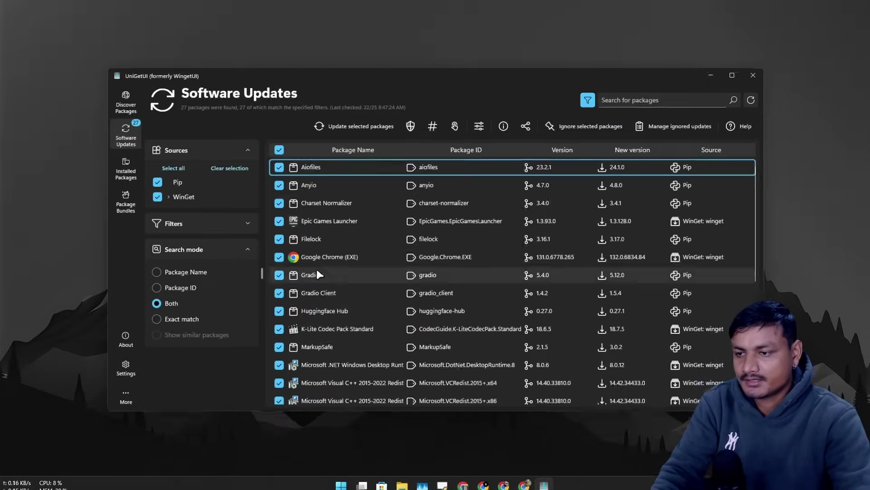
scroll(342, 449, down, 5)
key(Home)
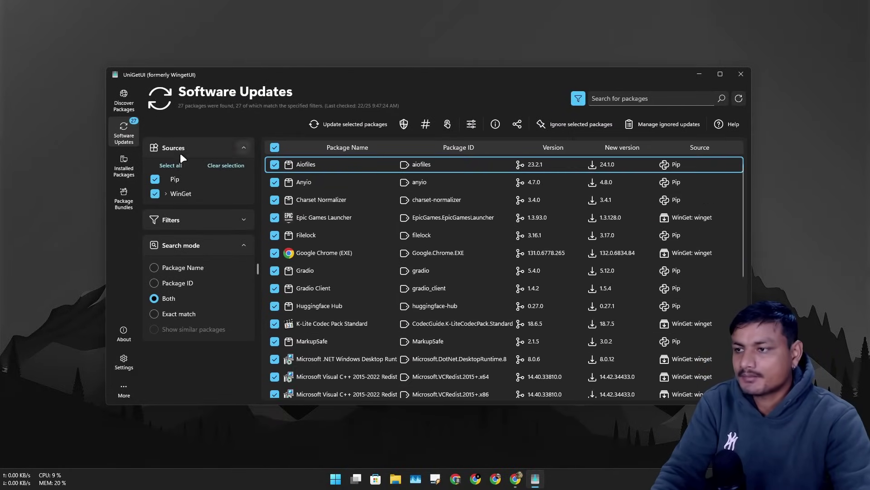
scroll(341, 337, down, 6)
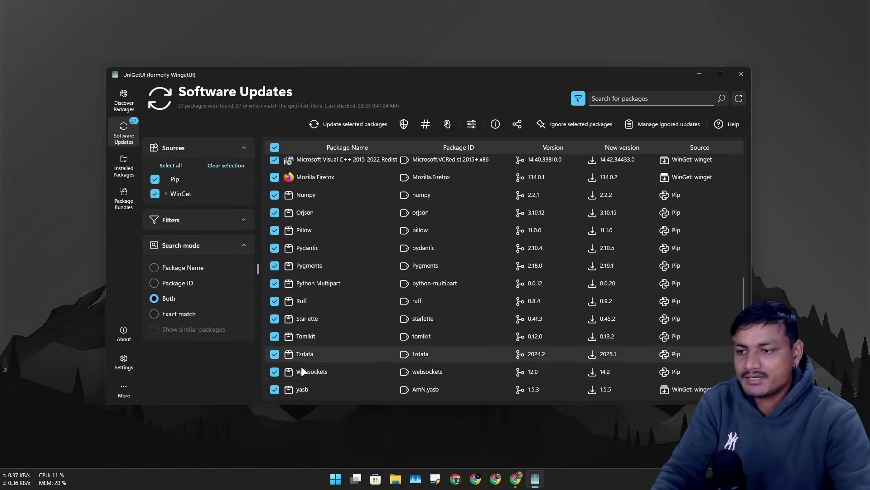
Open and close the yasb package details, then scroll the update list again
double_click(273, 388)
key(Escape)
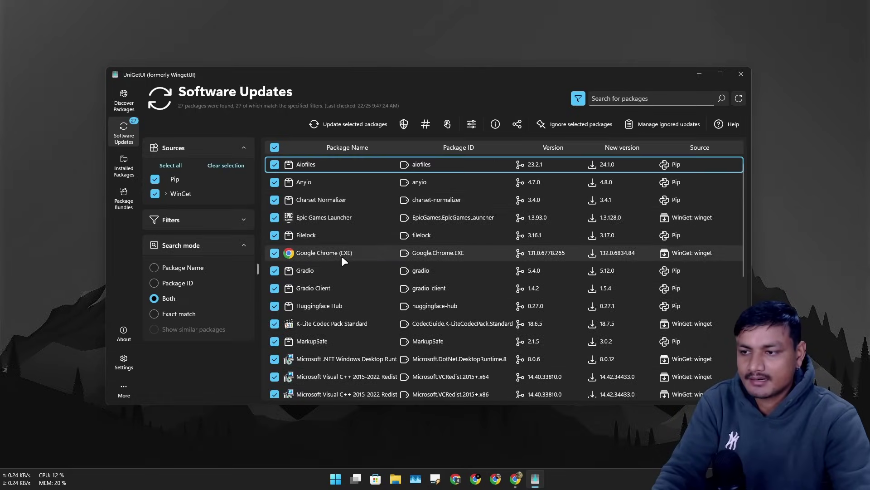
scroll(559, 221, down, 3)
scroll(705, 213, up, 1)
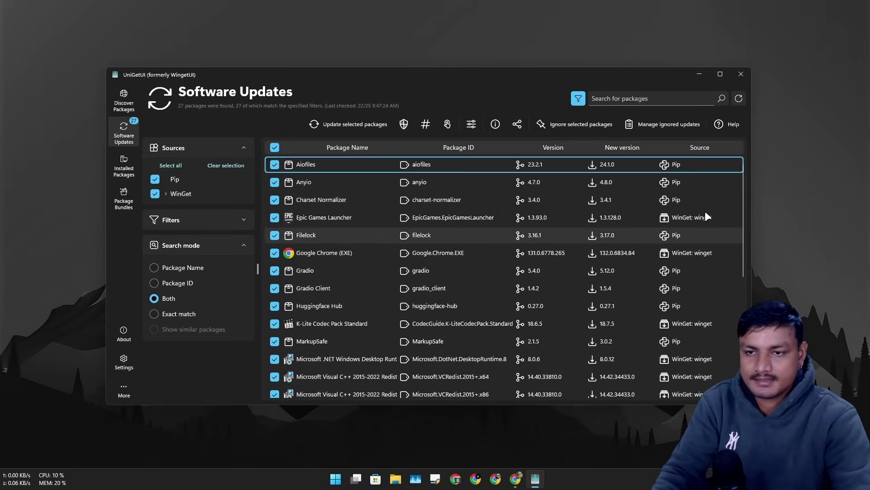
scroll(705, 211, up, 2)
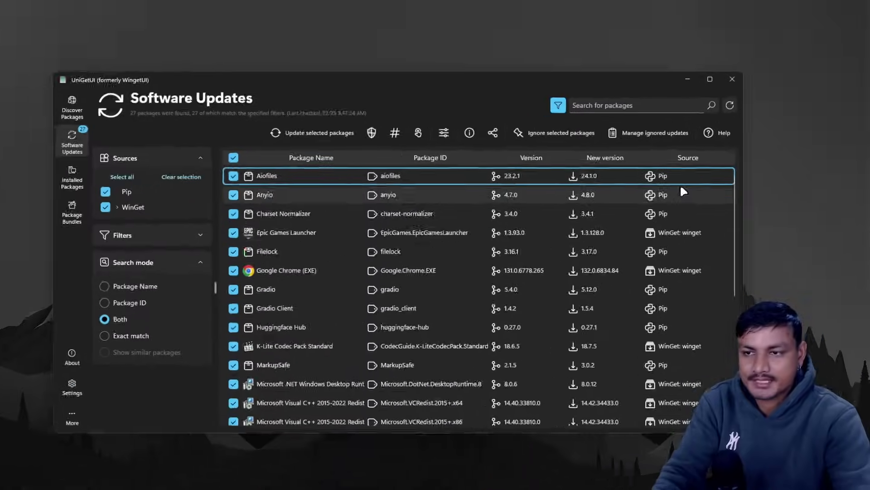
scroll(407, 366, down, 5)
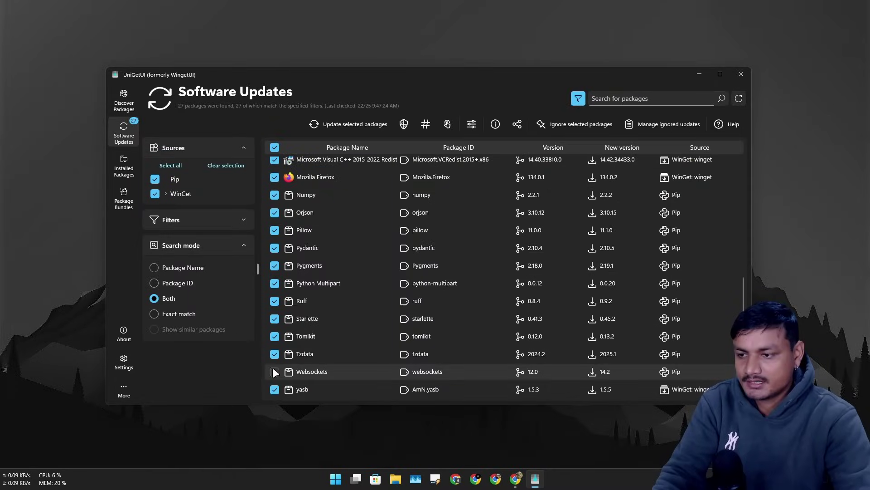
Update the yasb package from 1.5.3 to 1.5.5 from its context menu
right_click(306, 388)
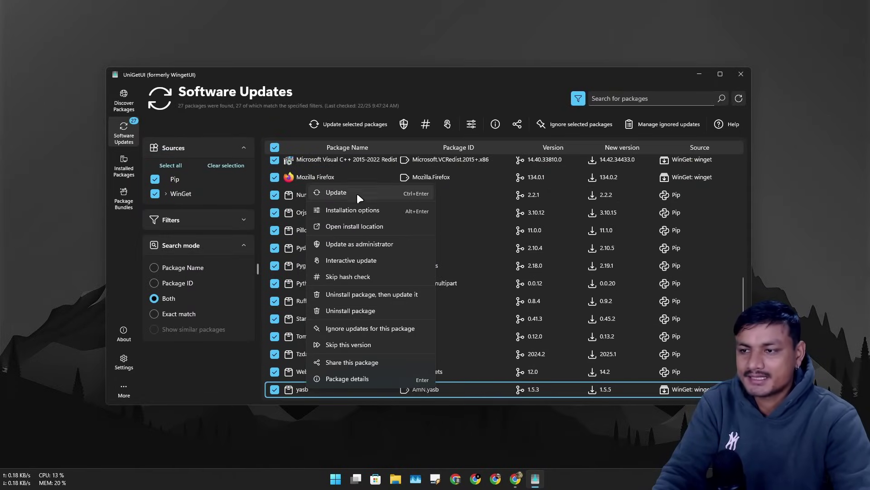
click(355, 190)
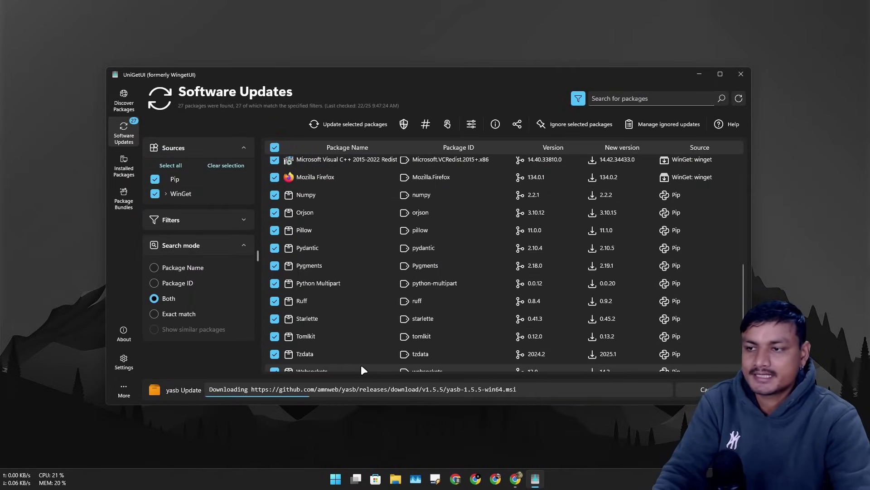
scroll(361, 365, down, 1)
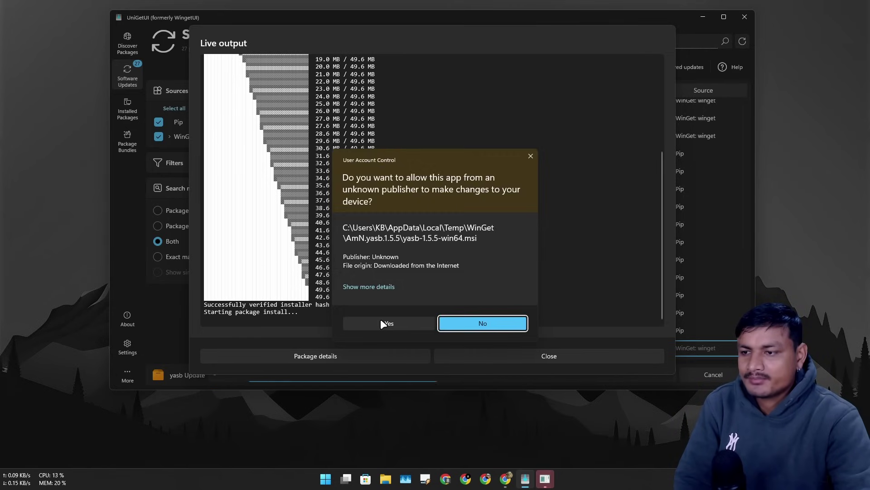
Open the yasb update's live output, showing success with exit code 0
click(385, 325)
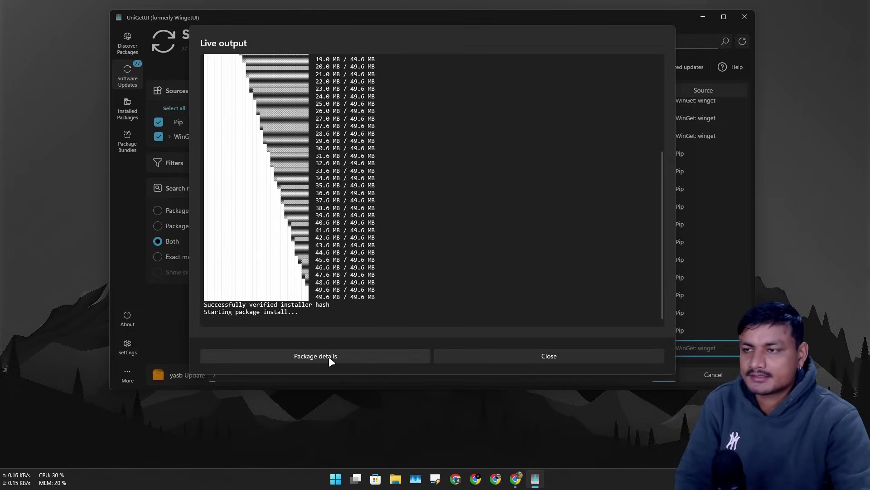
click(328, 356)
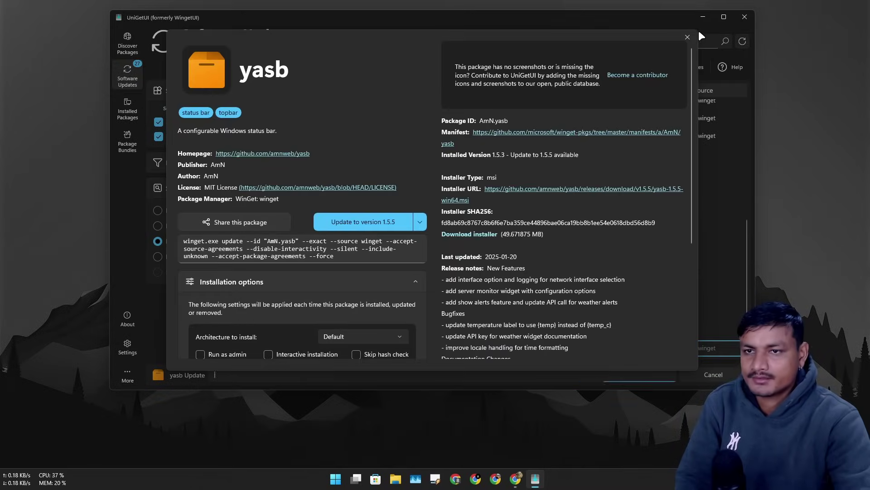
click(687, 37)
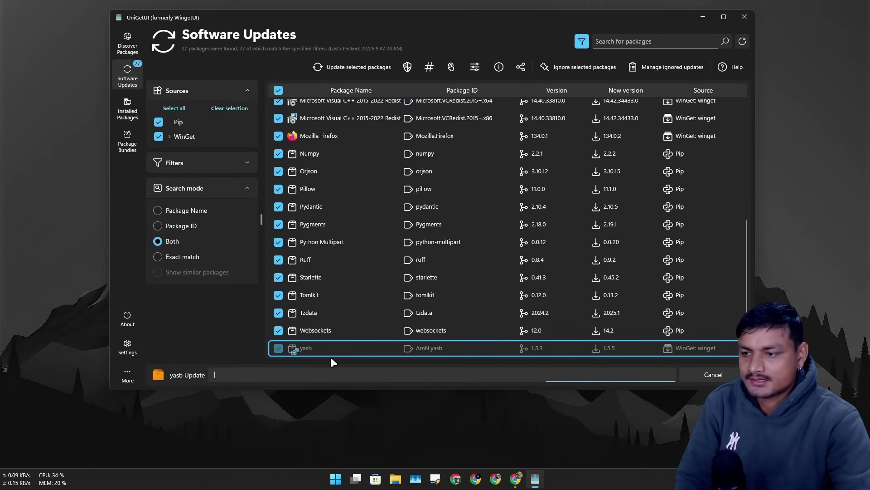
click(313, 374)
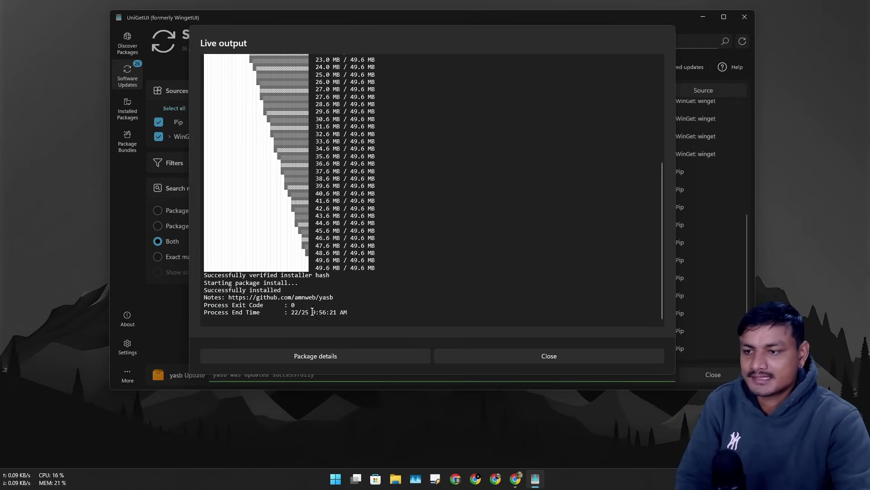
Close the live log and scroll down the UniGetUI GitHub README to its features list
click(549, 356)
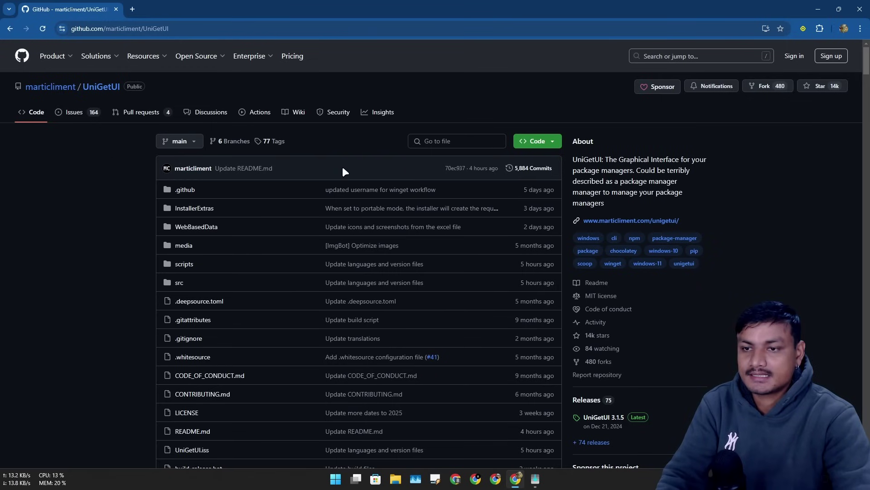
scroll(393, 225, down, 15)
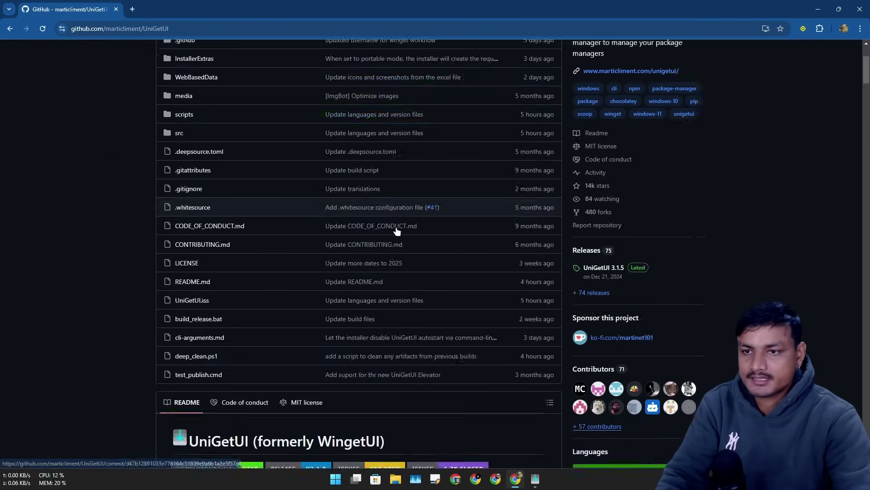
scroll(290, 255, down, 20)
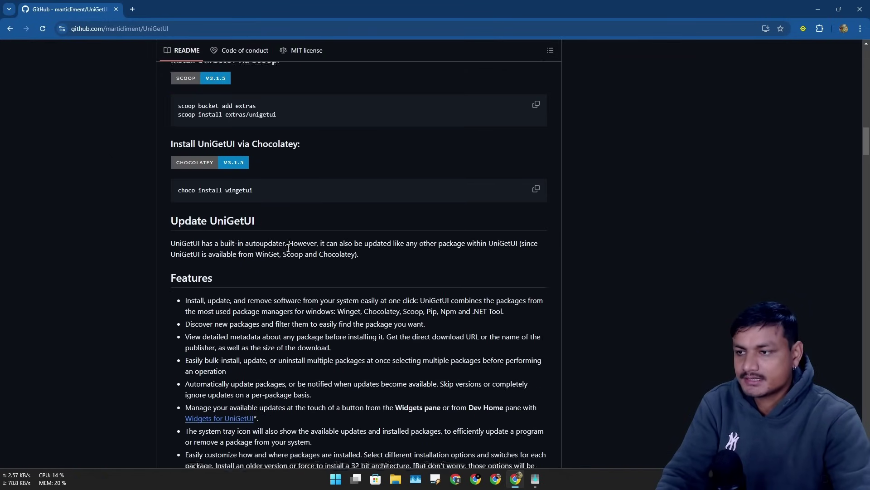
scroll(400, 229, down, 5)
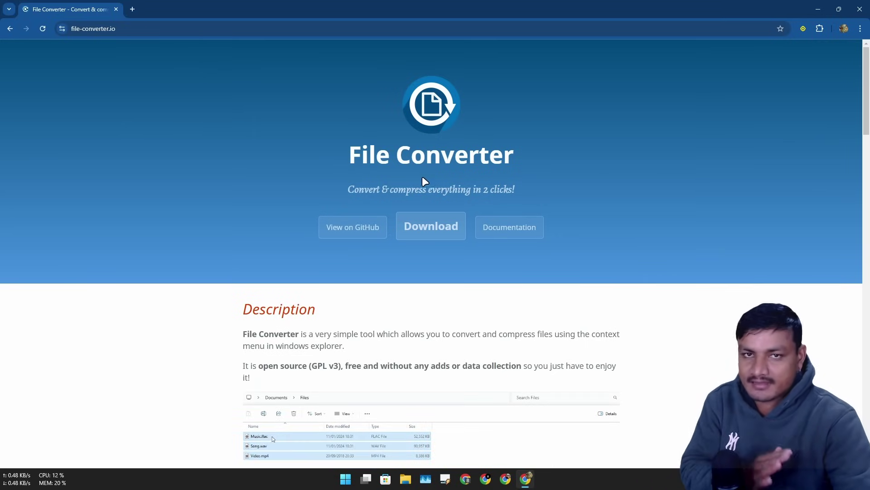
Read the File Converter description, then select both PNG screenshots in Pictures
scroll(427, 187, down, 5)
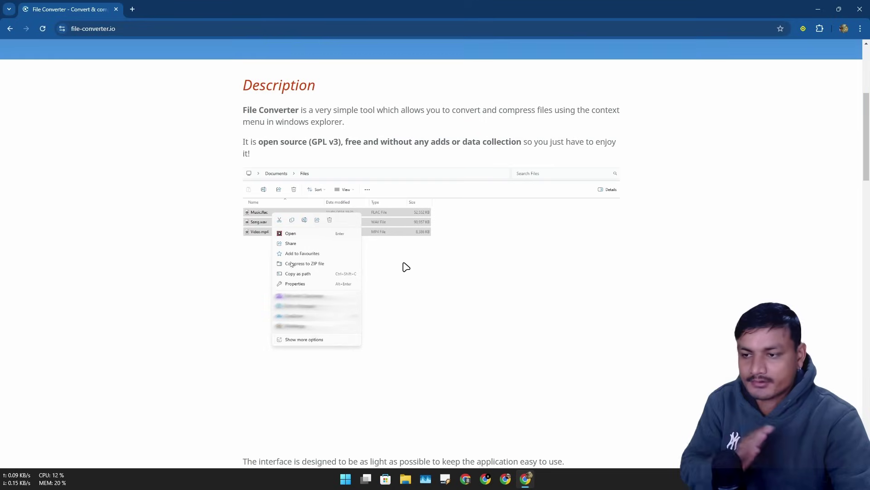
click(819, 9)
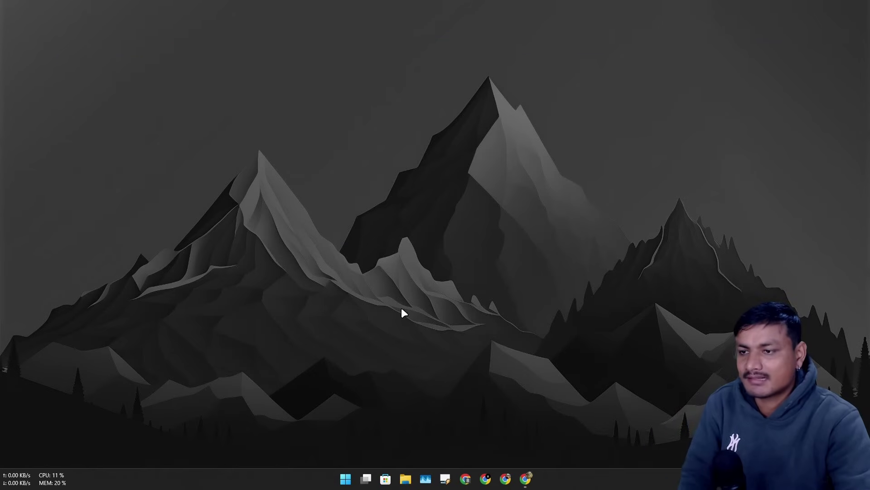
click(297, 251)
drag(445, 336, 521, 249)
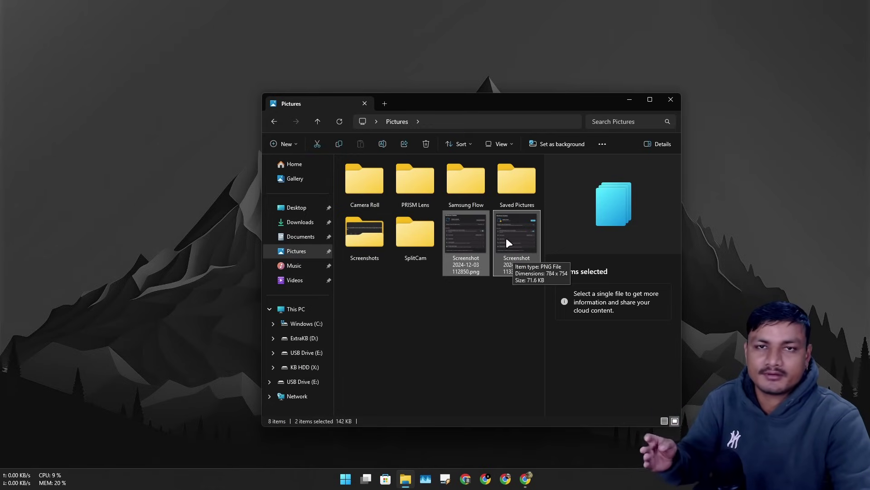
Convert both selected screenshots with File Converter's To Webp option
right_click(508, 243)
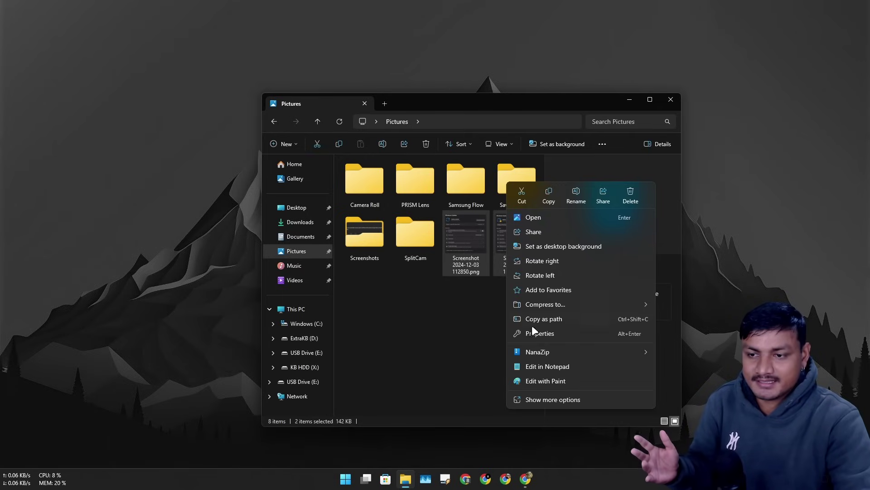
click(545, 399)
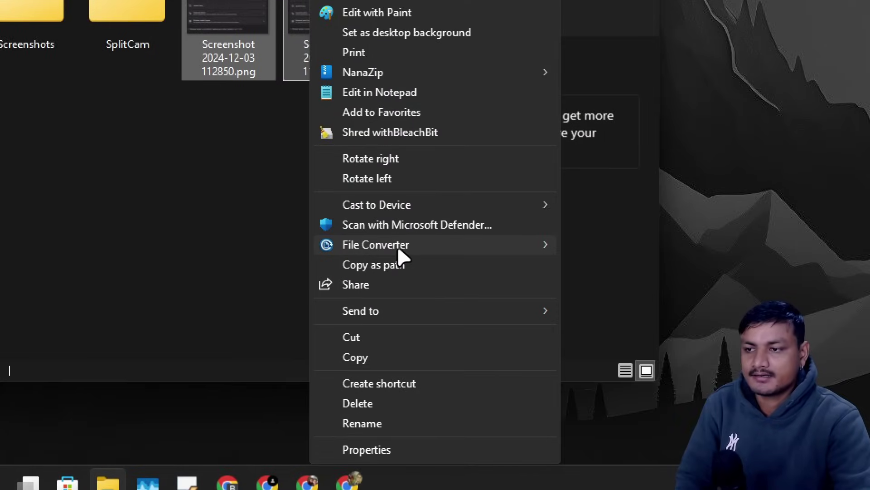
mouse_move(563, 358)
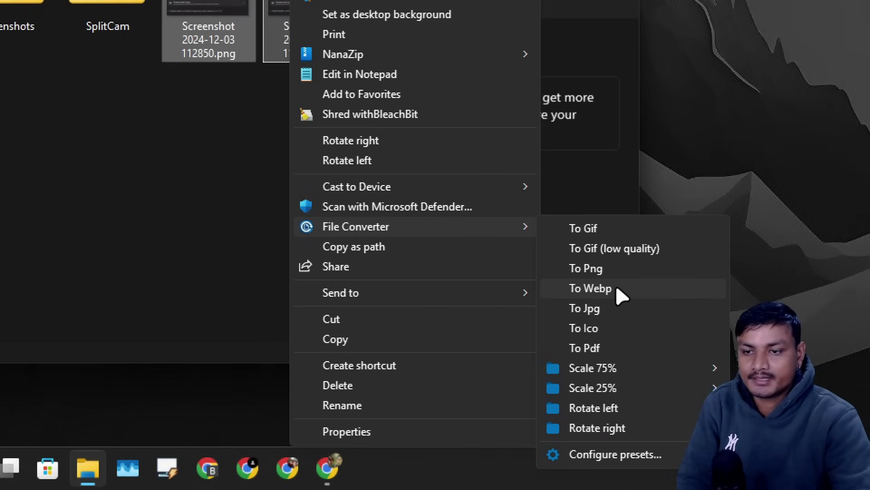
click(617, 288)
drag(400, 132, 439, 137)
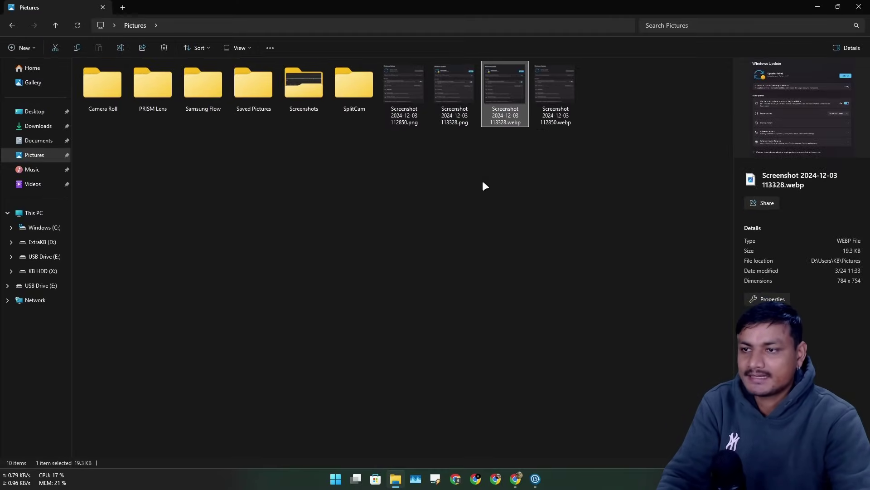
Preview a WebP copy and compare WebP and PNG file sizes, e.g. 112850.png versus 113328.webp
key(Return)
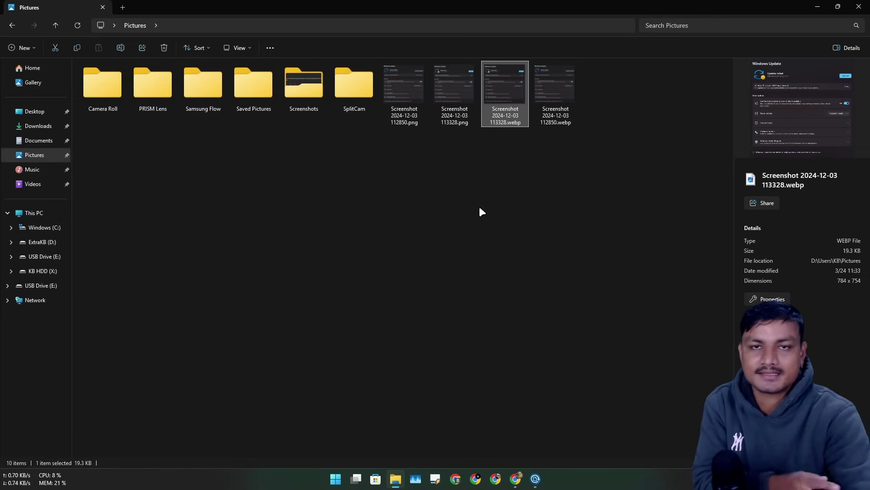
drag(508, 187, 565, 118)
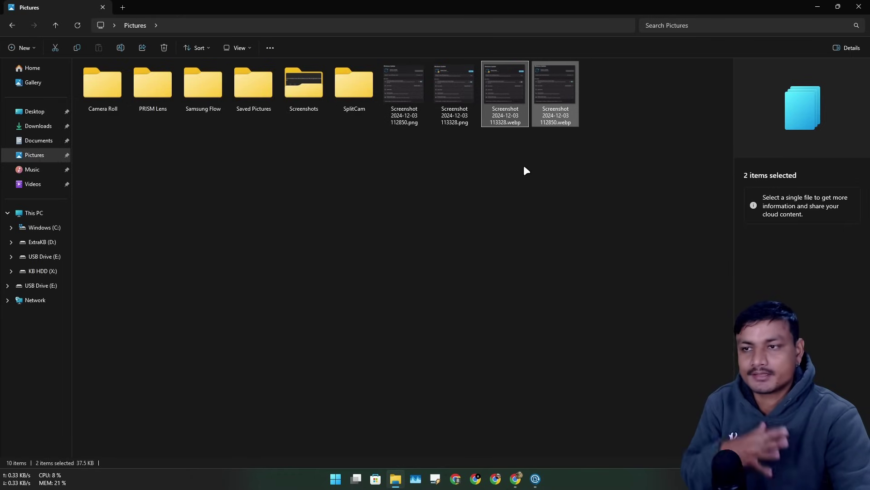
drag(456, 151, 399, 115)
click(402, 190)
click(401, 103)
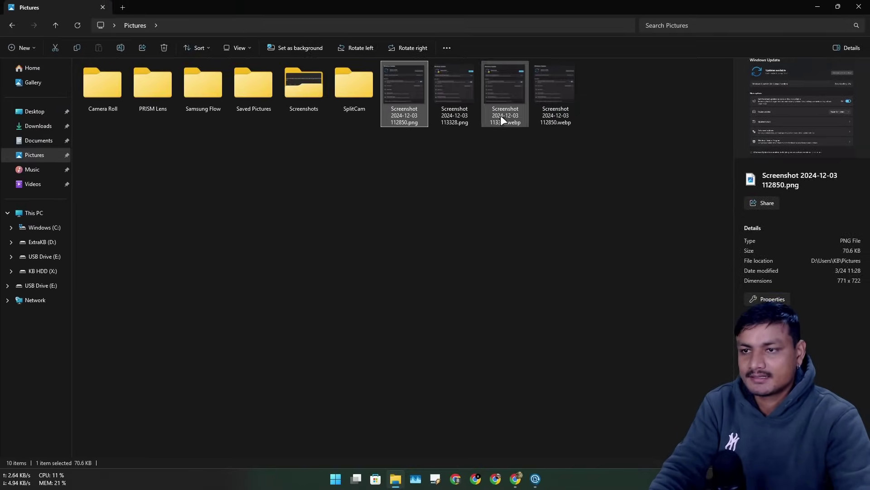
click(502, 113)
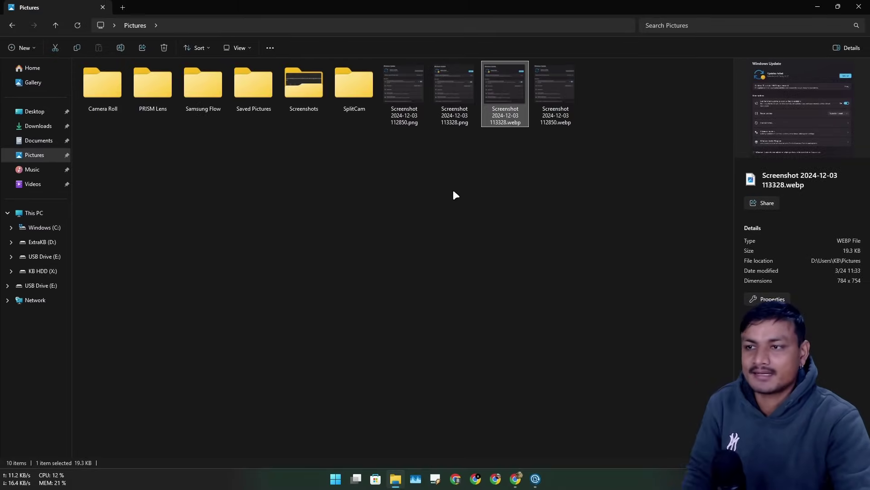
Minimize Pictures and open New folder (2) holding WEB 11-16-06.mp4
click(453, 191)
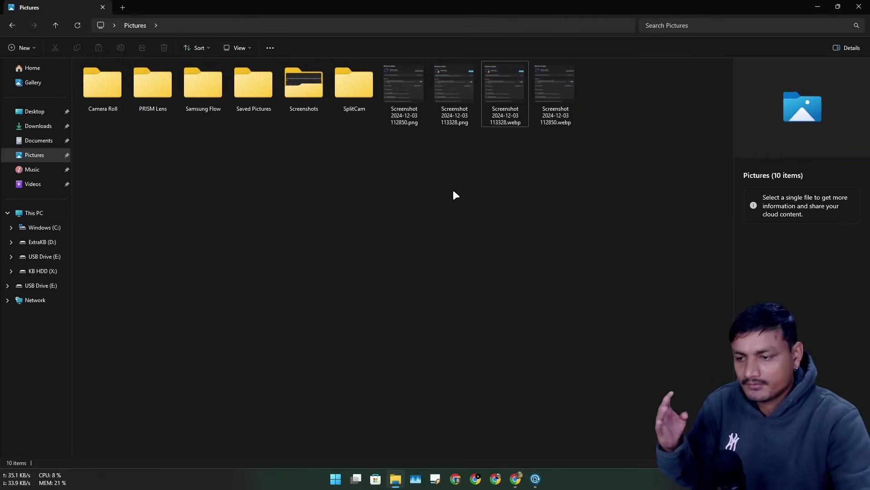
click(815, 7)
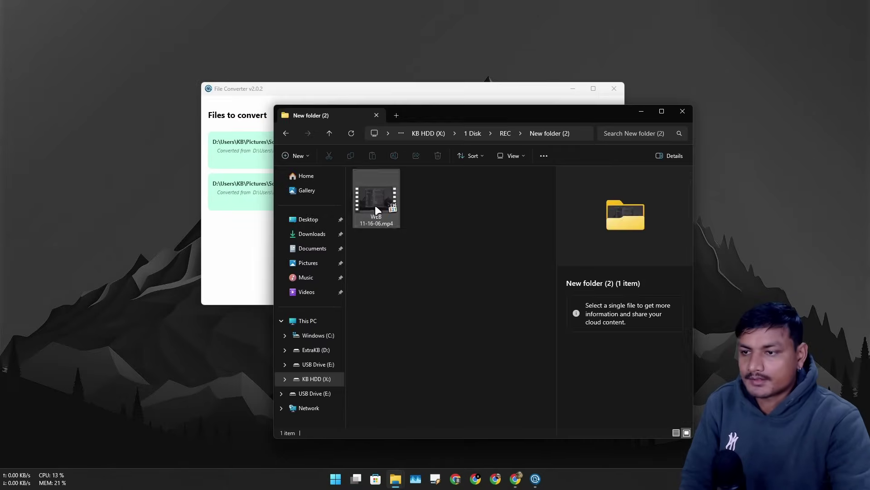
click(376, 208)
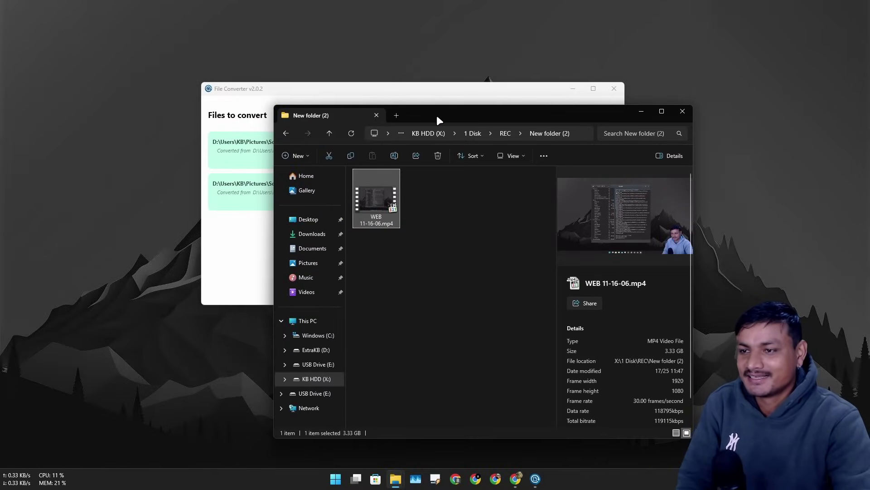
Browse File Converter's conversion options for WEB 11-16-06.mp4, heading for To Webm
drag(437, 115, 386, 97)
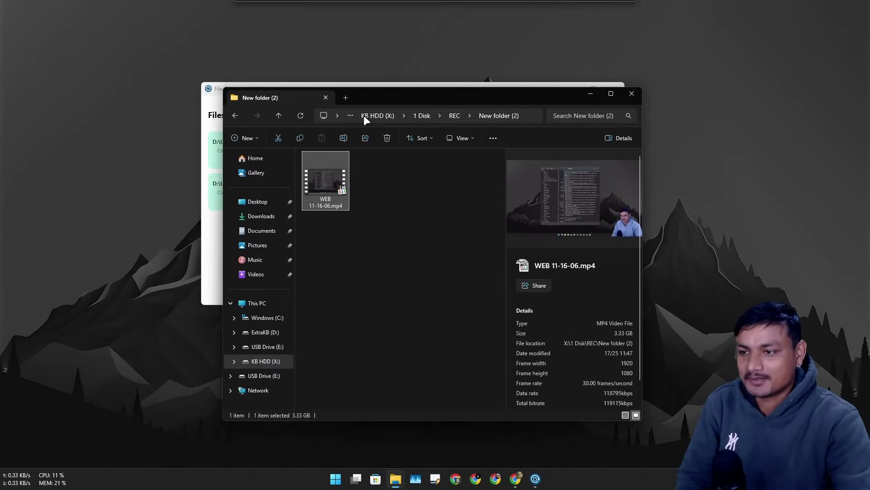
right_click(323, 179)
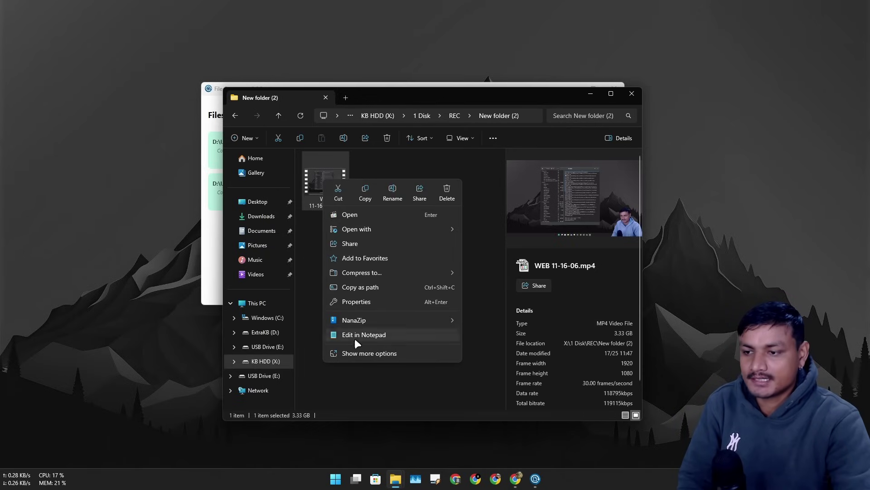
click(359, 353)
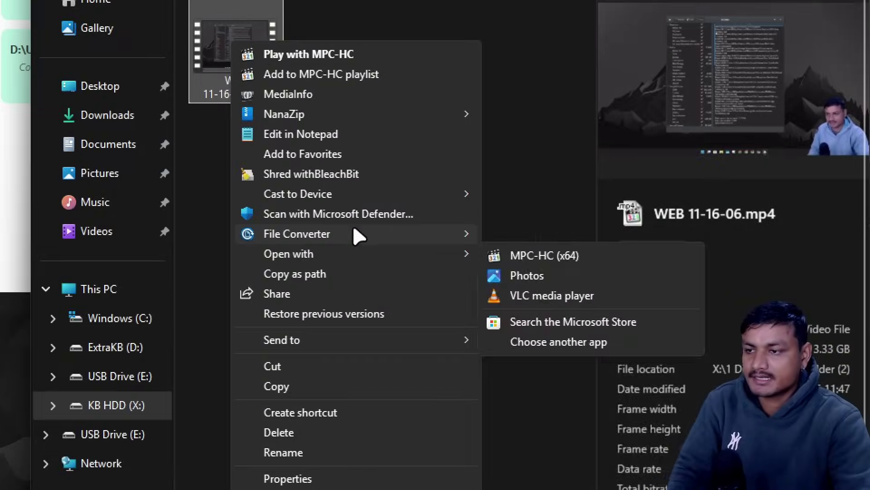
mouse_move(394, 274)
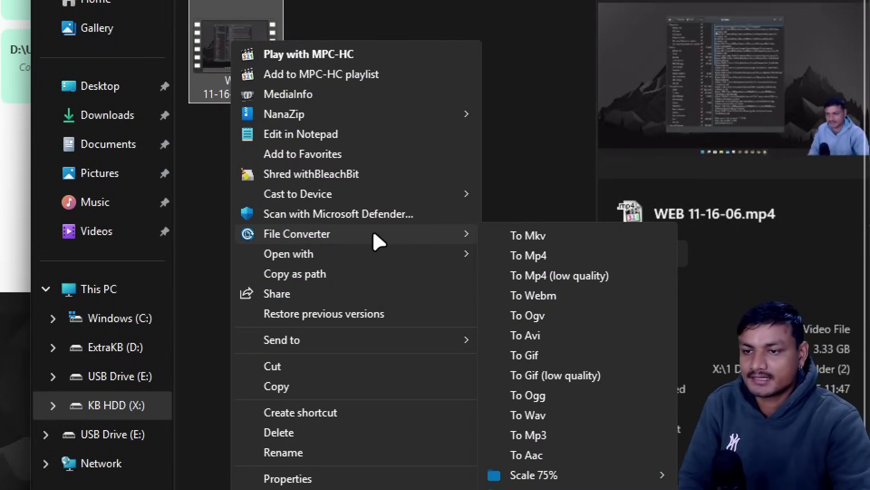
click(503, 133)
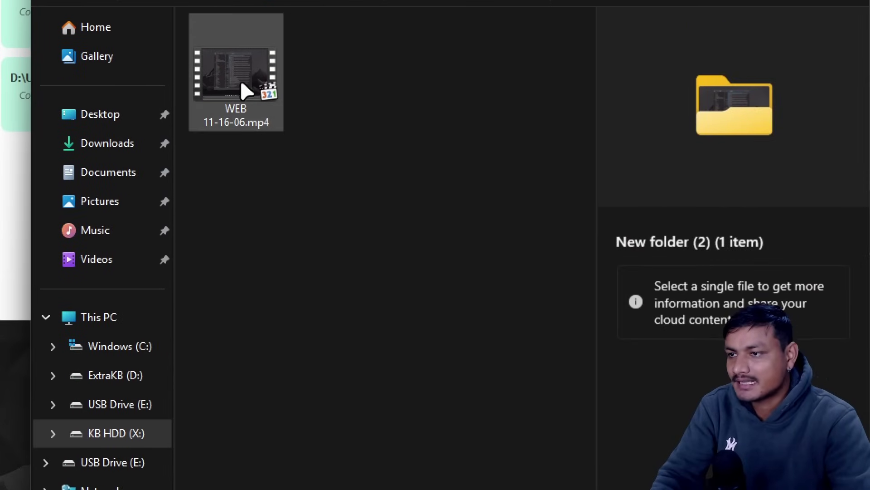
right_click(240, 80)
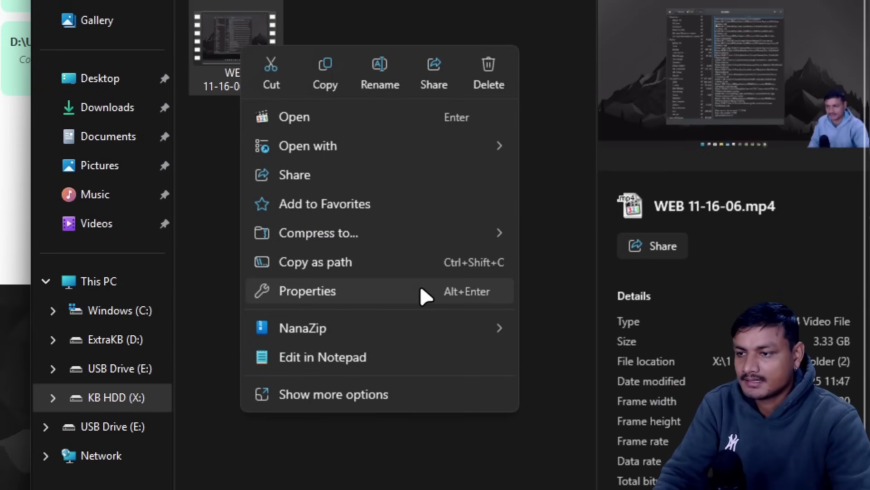
click(381, 395)
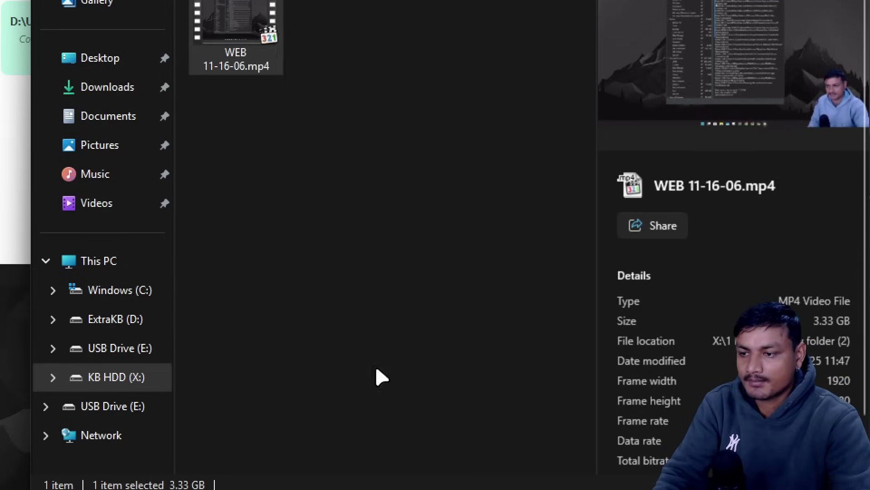
mouse_move(453, 218)
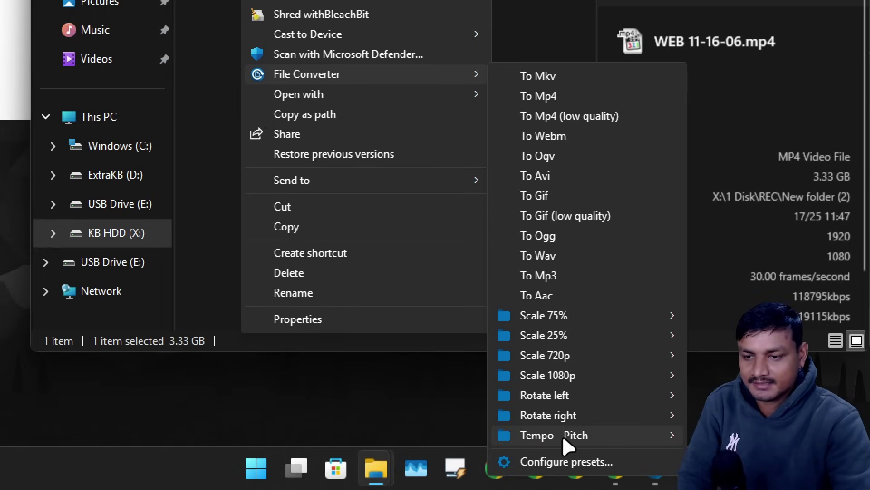
Start the WebM conversion, then cancel it and close its converter window
click(562, 141)
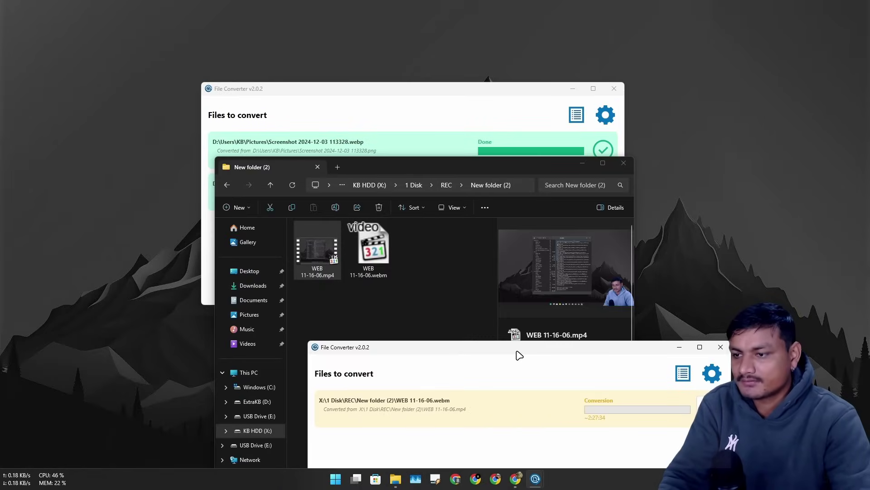
drag(519, 354, 425, 165)
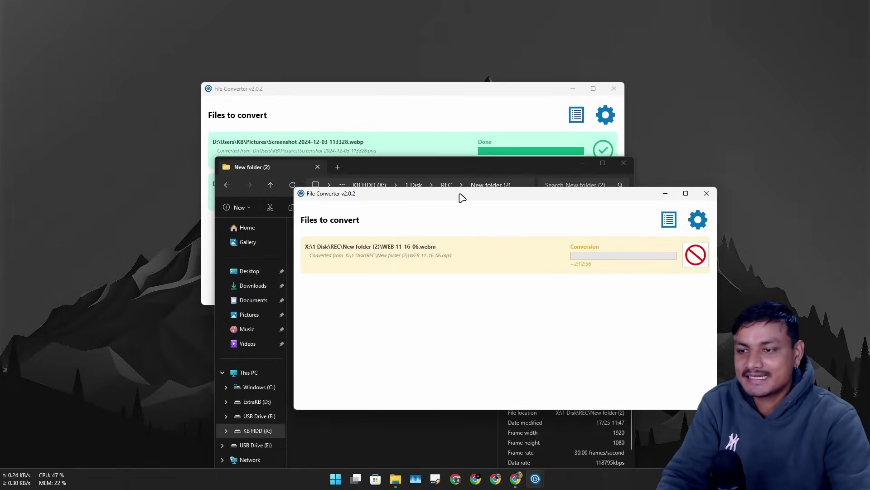
drag(460, 194, 433, 191)
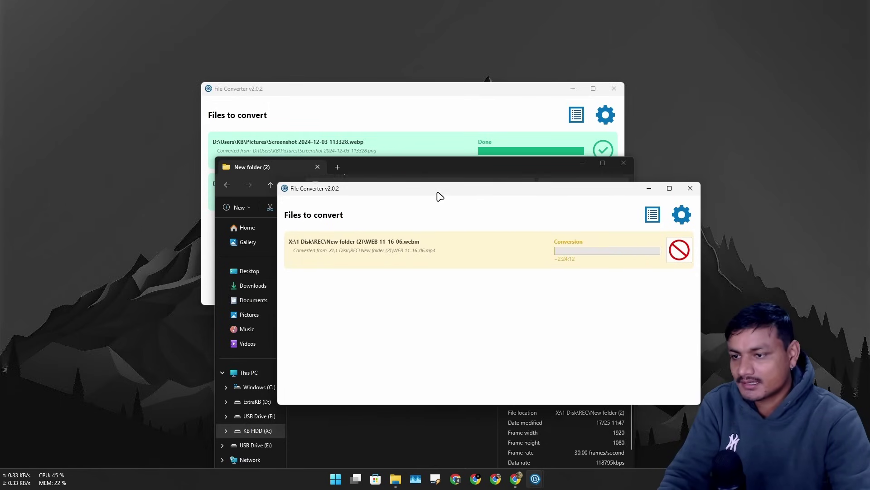
click(671, 250)
click(683, 183)
Convert WEB 11-16-06.mp4 to MKV with File Converter's To Mkv option
click(355, 282)
click(328, 257)
right_click(328, 254)
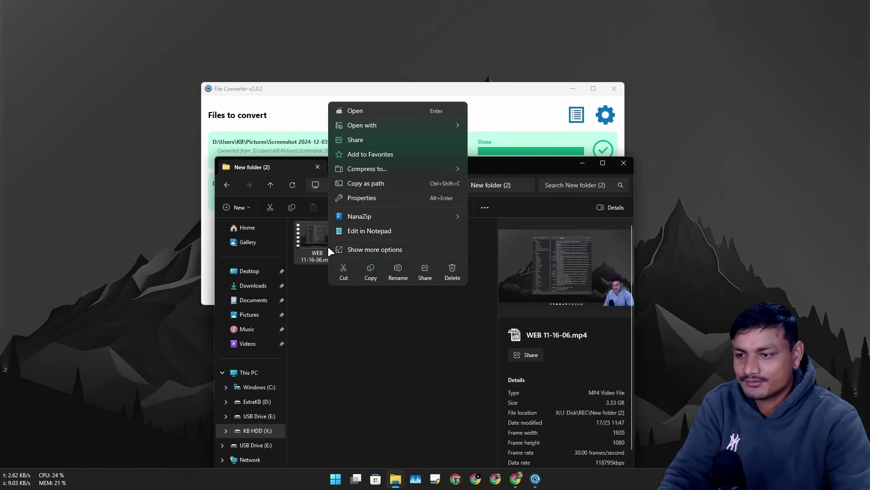
click(386, 249)
mouse_move(435, 128)
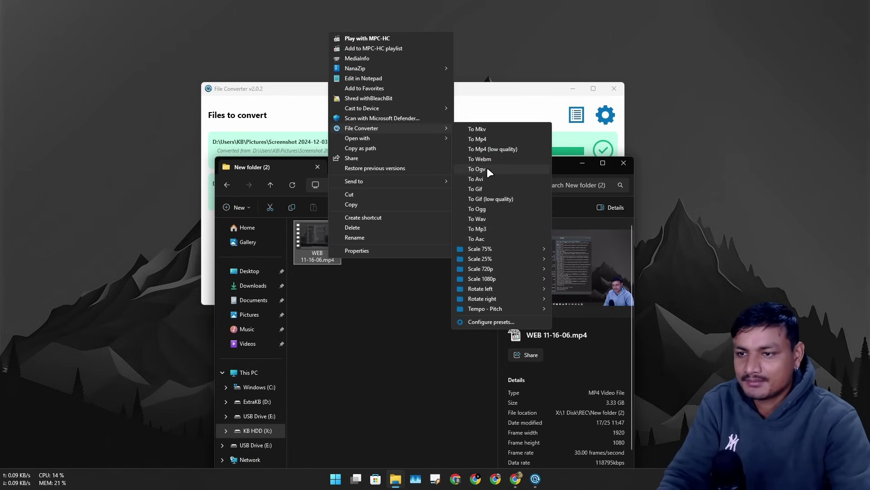
click(502, 130)
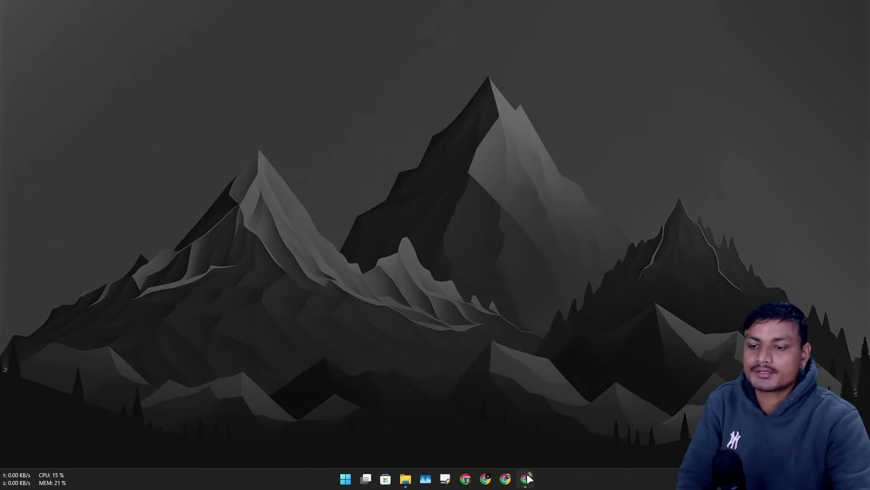
Scroll through the file-converter.io page in Chrome, then launch the Backiee app
click(526, 477)
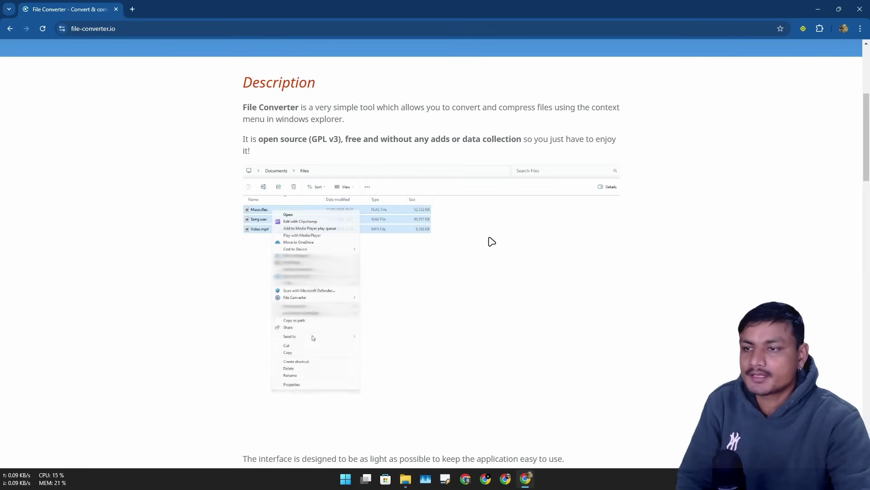
scroll(408, 225, down, 10)
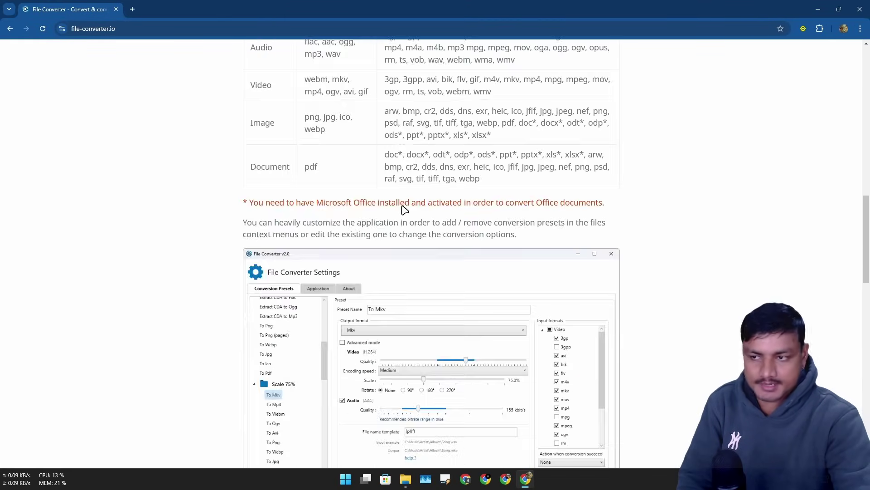
scroll(405, 210, up, 3)
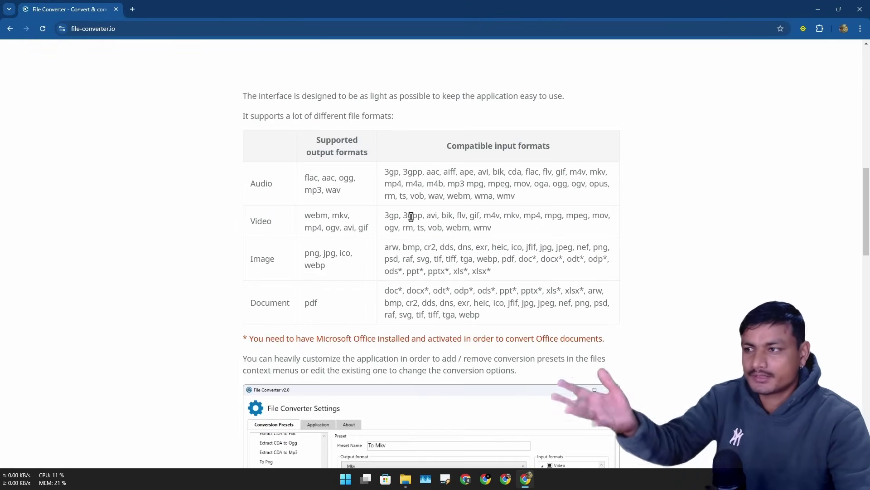
scroll(408, 216, up, 10)
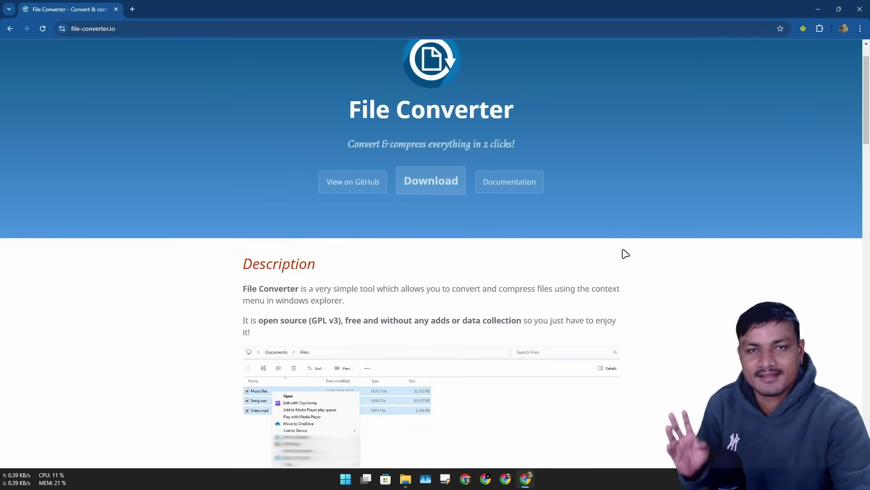
scroll(625, 255, up, 1)
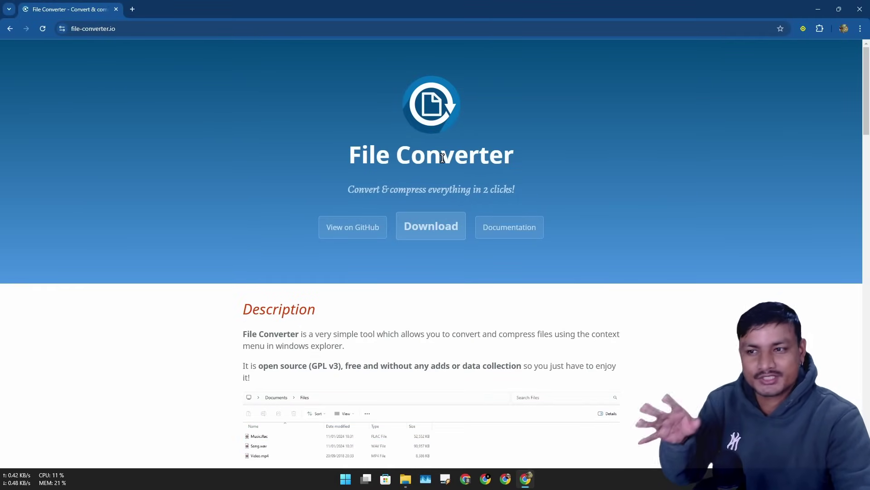
scroll(420, 258, down, 3)
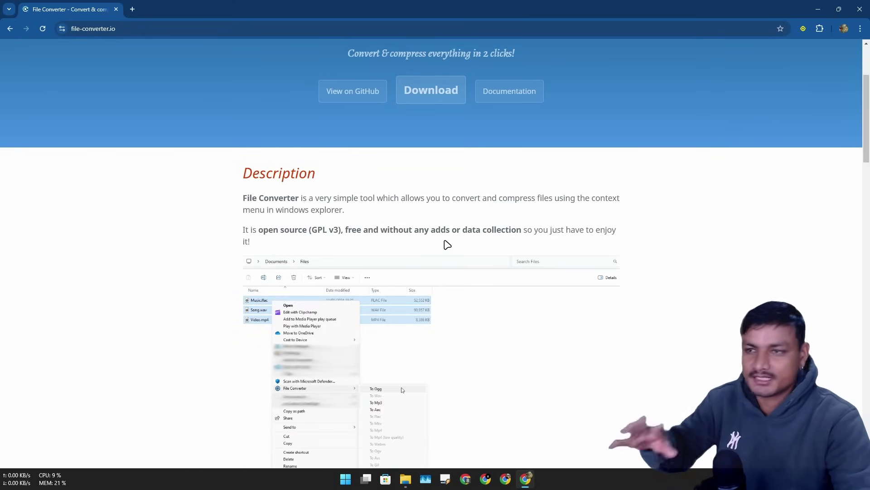
scroll(453, 263, down, 2)
scroll(456, 269, down, 3)
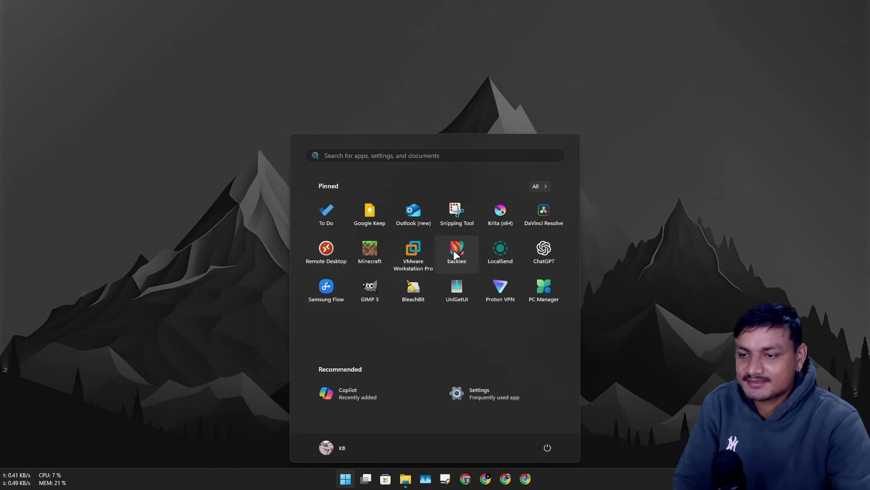
click(455, 255)
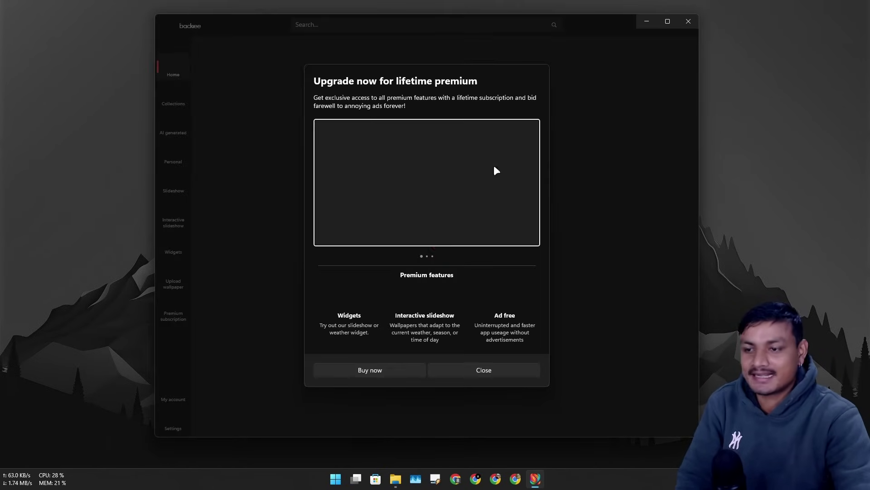
Dismiss the lifetime premium offer and browse the Latest wallpapers collection
click(497, 375)
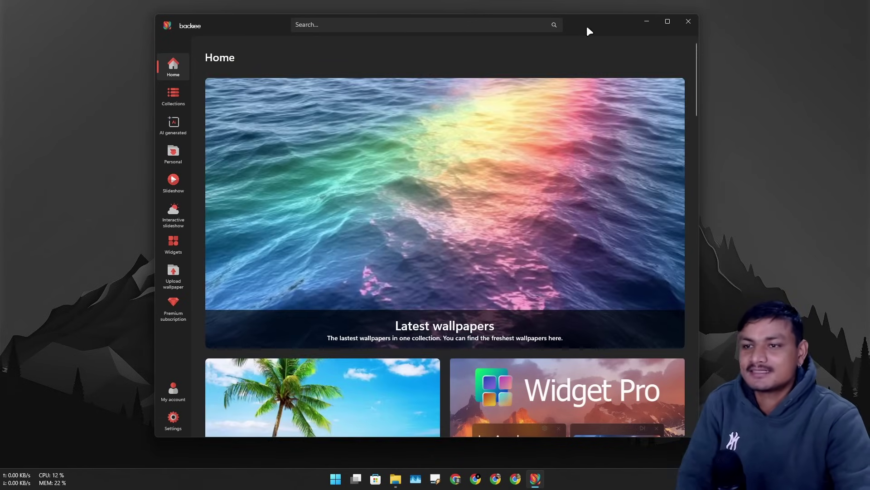
drag(587, 28, 607, 33)
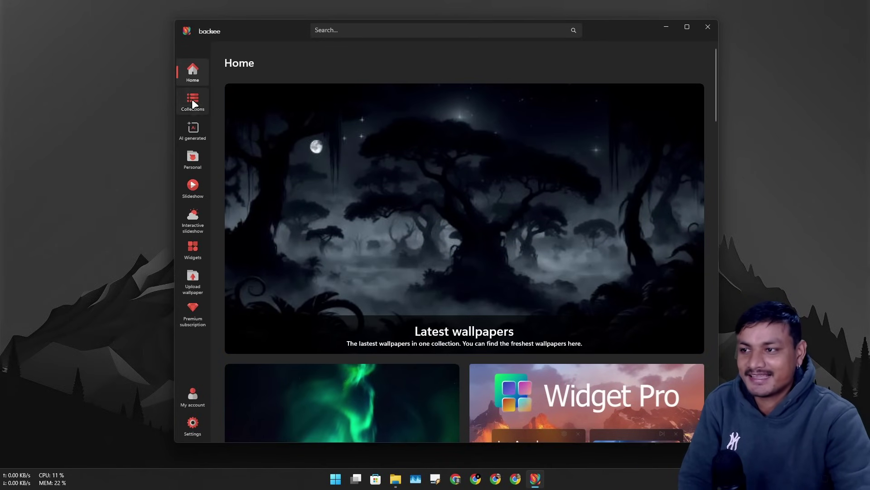
click(192, 101)
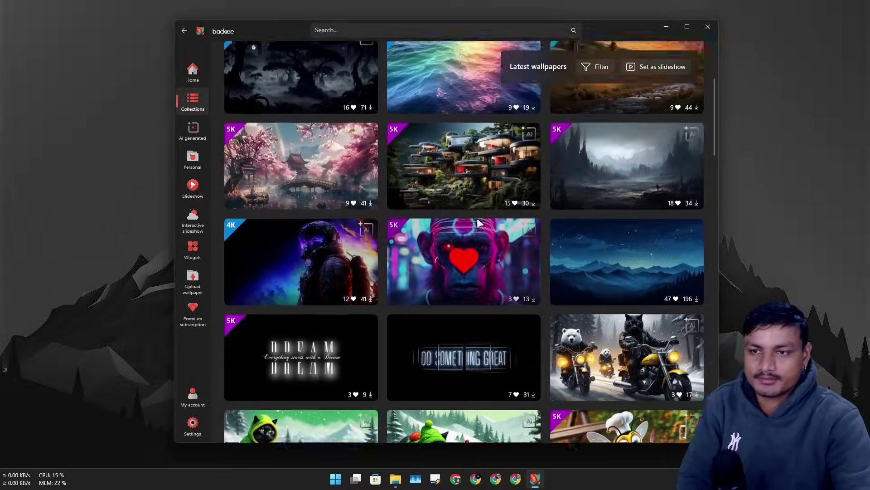
scroll(597, 203, down, 2)
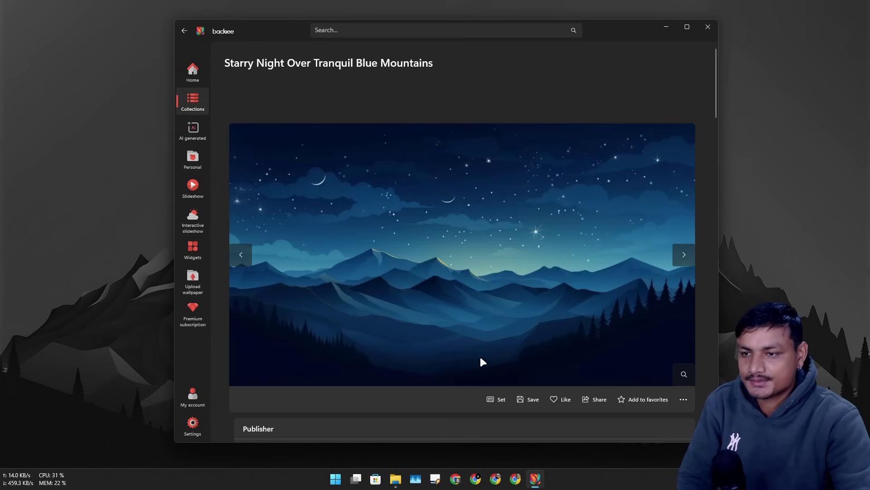
Set the starry blue mountains image as the desktop wallpaper
click(495, 400)
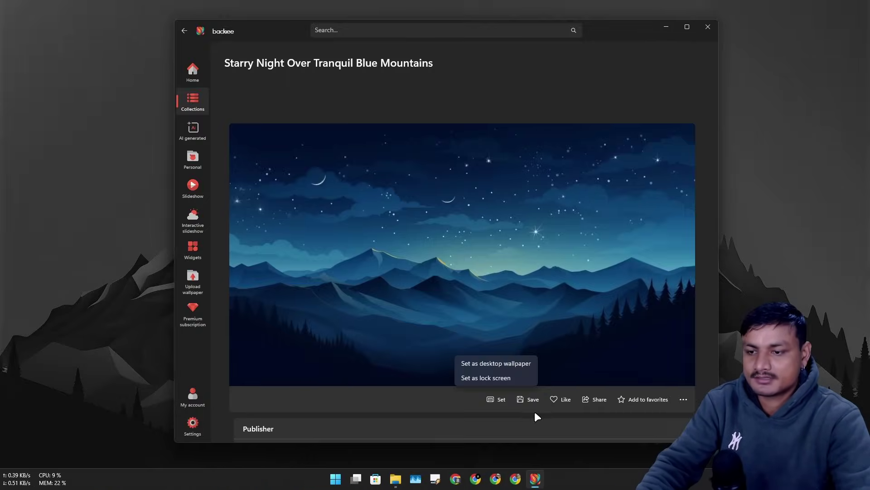
click(502, 346)
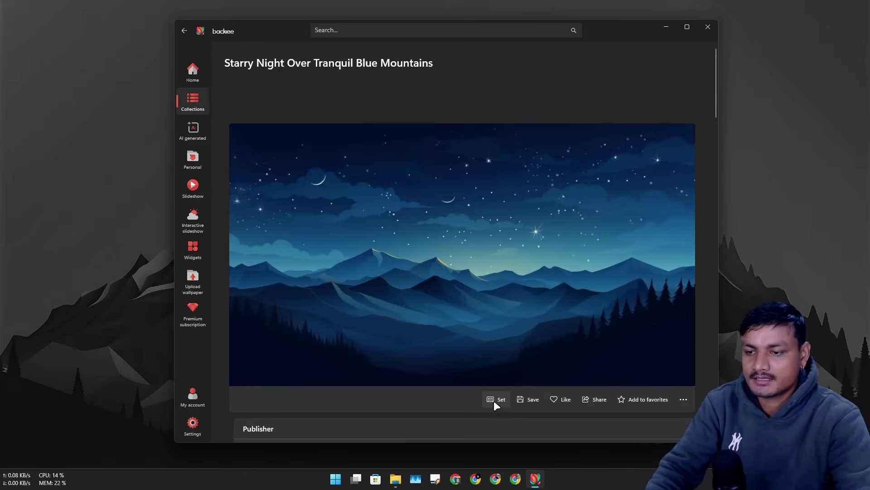
click(495, 400)
click(487, 363)
click(413, 286)
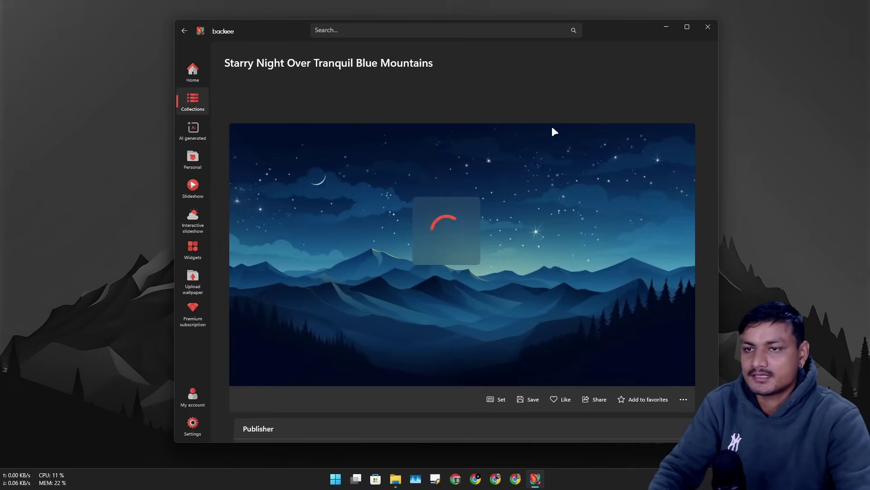
Minimize Backiee to view the wallpaper, restore it, and close the game ad
click(671, 27)
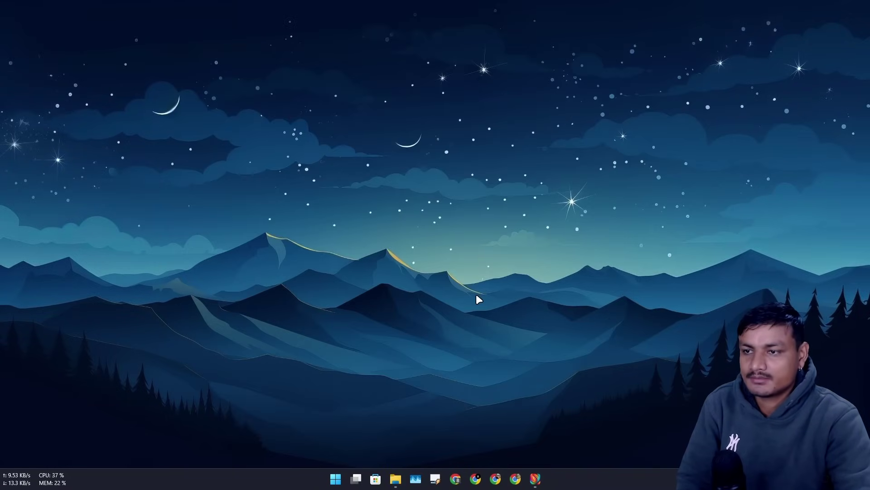
click(541, 480)
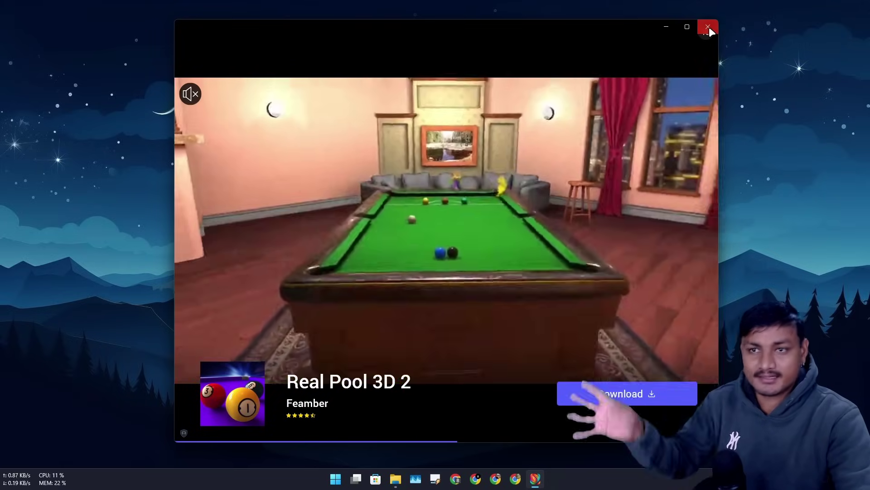
click(708, 27)
Show the AI generated wallpapers in Backiee and scroll through the grid
click(344, 479)
click(193, 126)
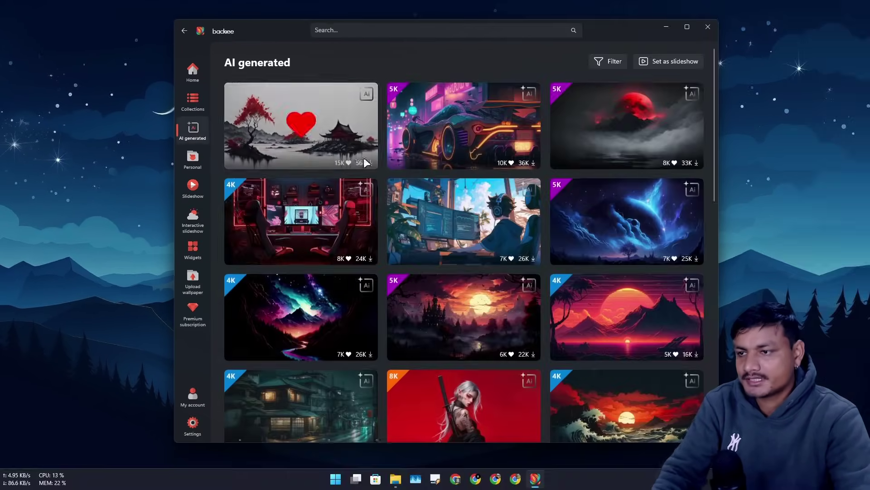
scroll(533, 276, down, 6)
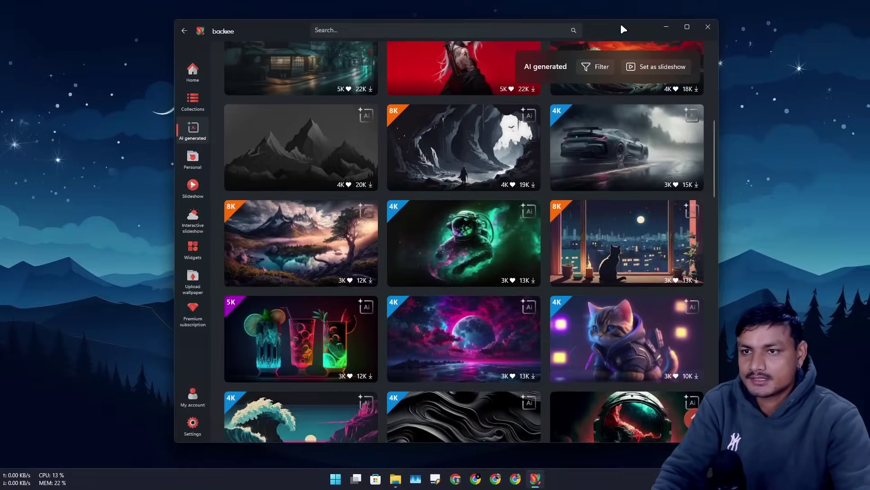
drag(623, 29, 600, 38)
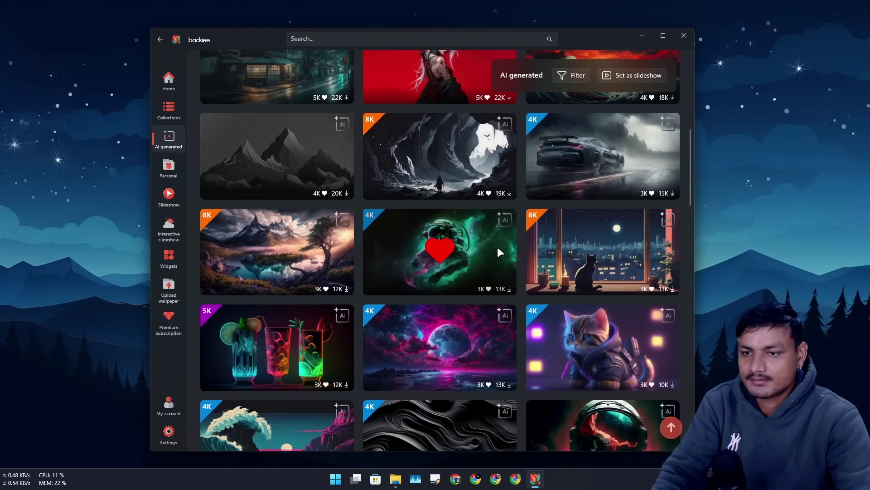
scroll(425, 238, down, 15)
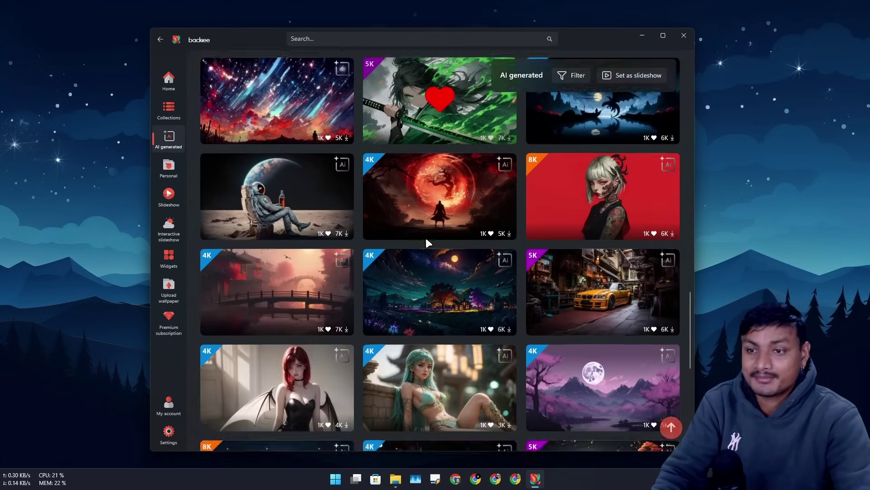
scroll(426, 237, up, 2)
scroll(425, 237, down, 7)
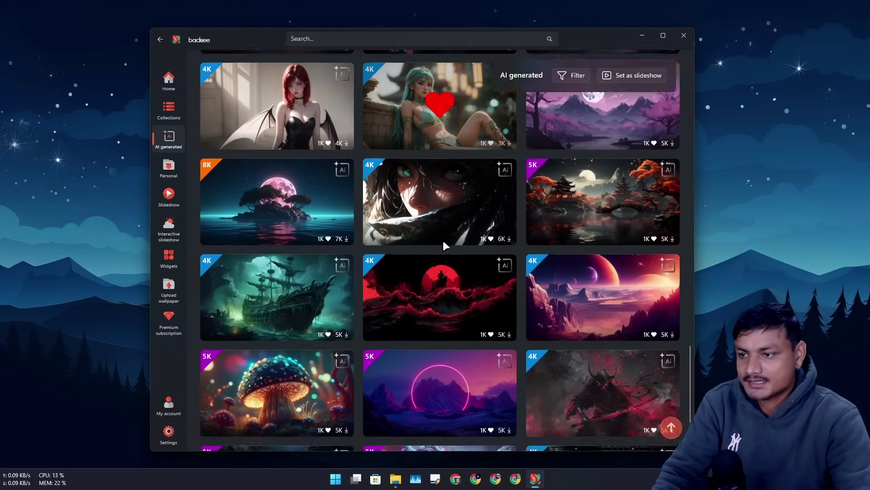
scroll(443, 240, down, 3)
Go to the wallpaper Categories page under Collections and scroll through it
mouse_move(169, 110)
click(231, 130)
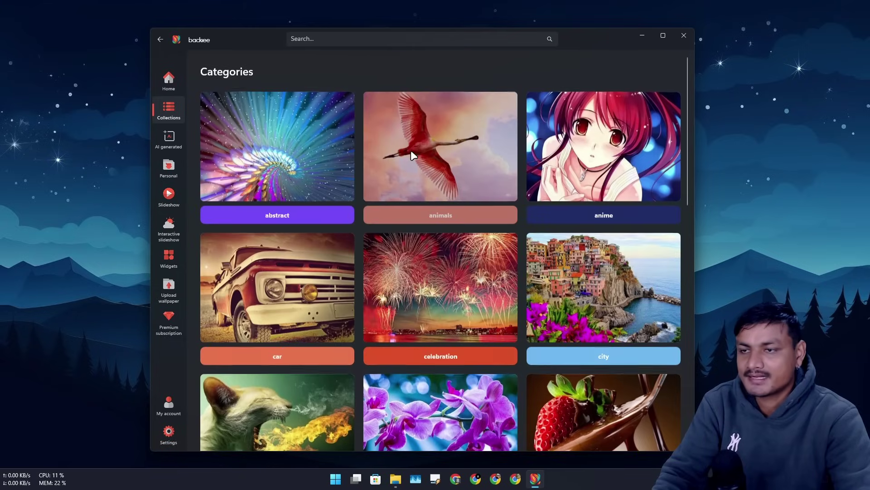
scroll(468, 238, down, 13)
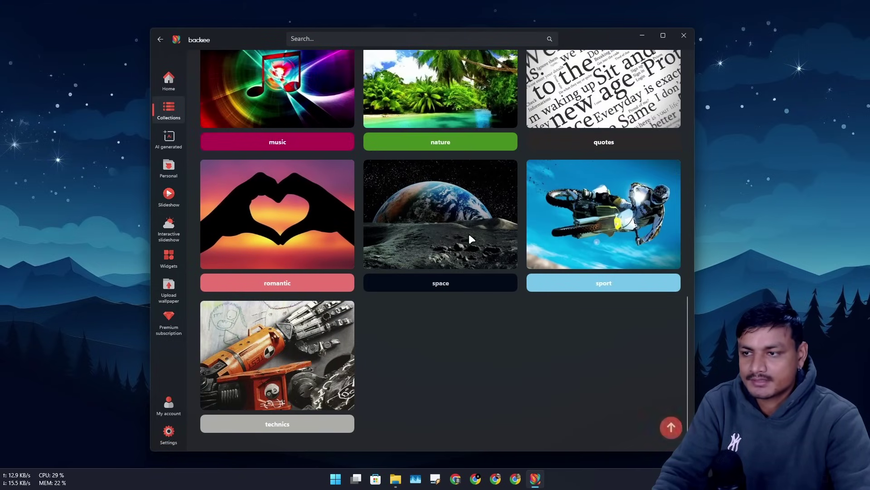
scroll(469, 233, up, 13)
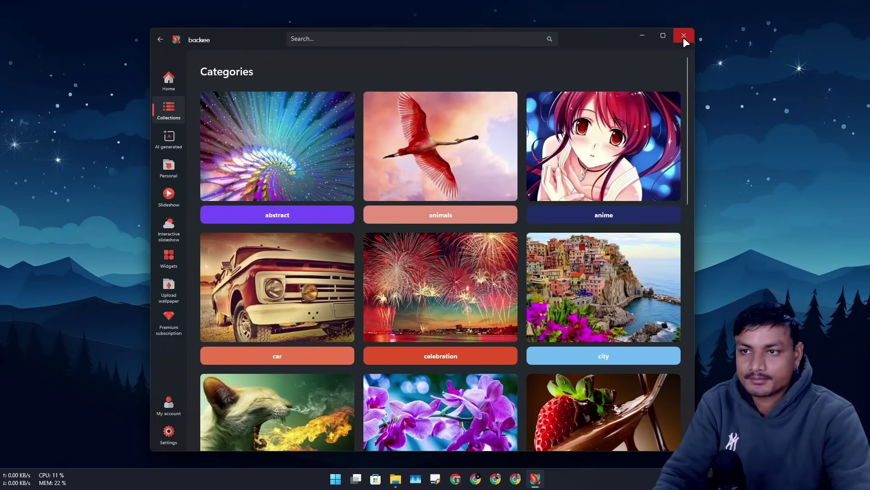
Close Backiee, shift WinfrGUI slightly right, and open the Windows File Recovery Store page
click(684, 36)
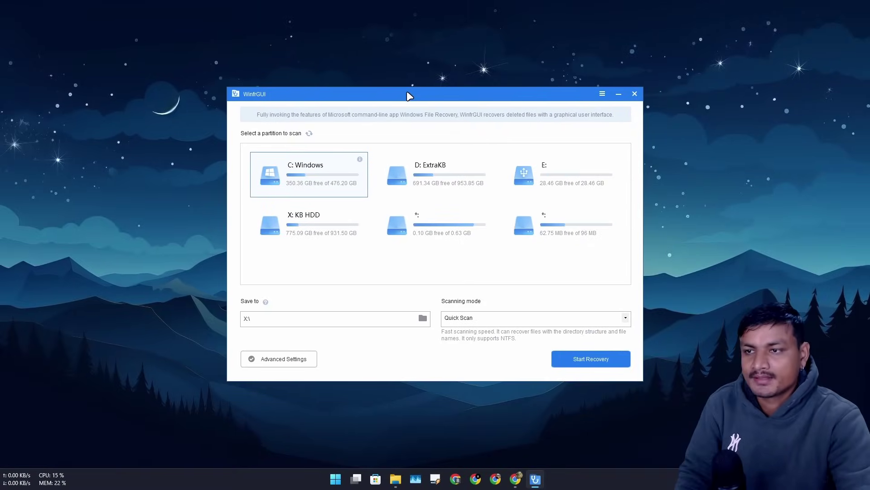
drag(410, 96, 413, 94)
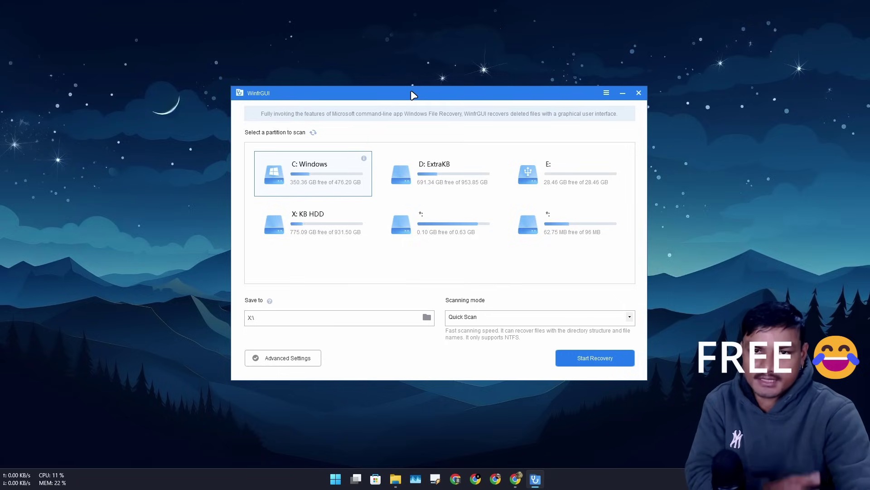
drag(412, 91, 422, 92)
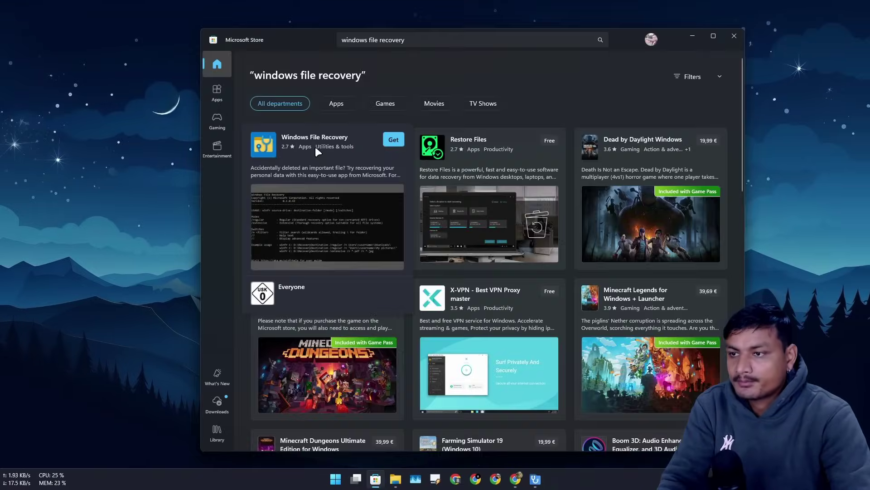
click(315, 146)
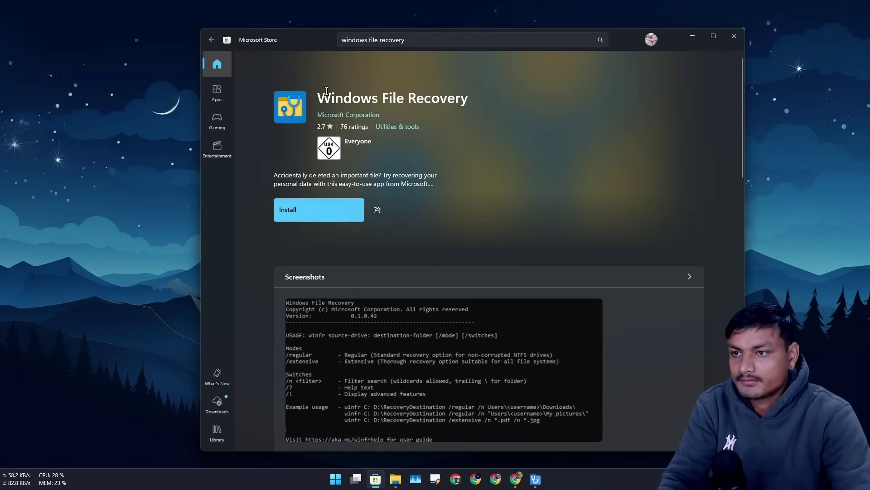
Maximize the Microsoft Store window and scroll through the Windows File Recovery page
scroll(415, 265, down, 3)
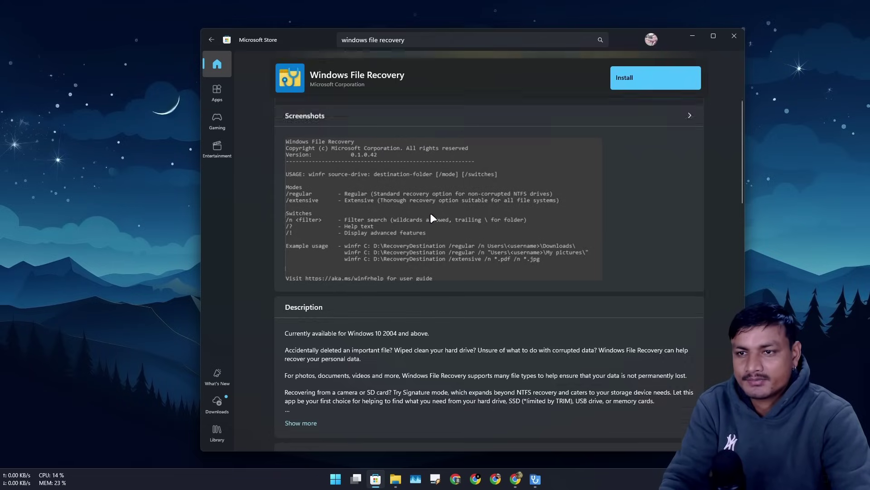
scroll(431, 214, up, 3)
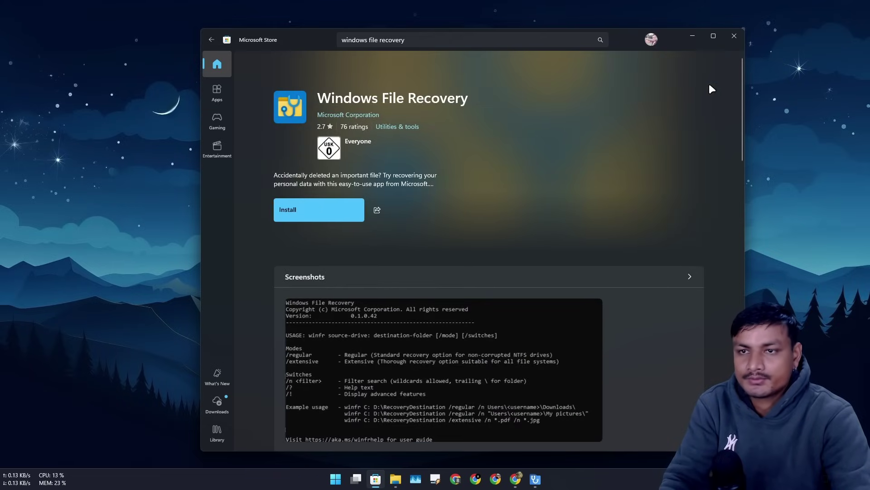
click(713, 36)
scroll(278, 251, down, 5)
scroll(296, 209, up, 5)
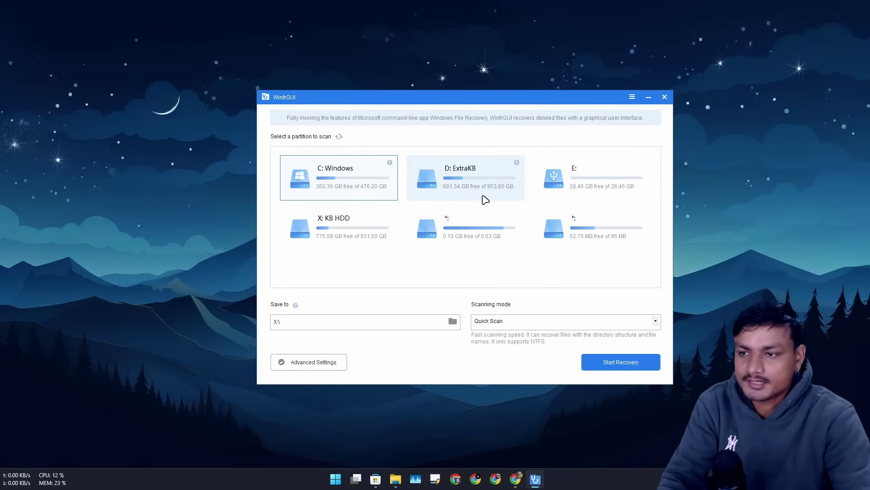
Select the X: KB HDD partition and keep Quick Scan as the scanning mode
click(381, 227)
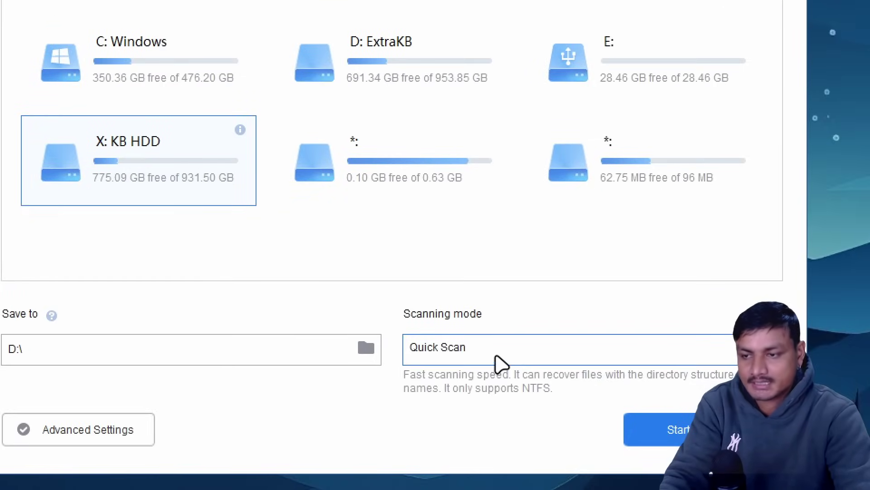
click(521, 327)
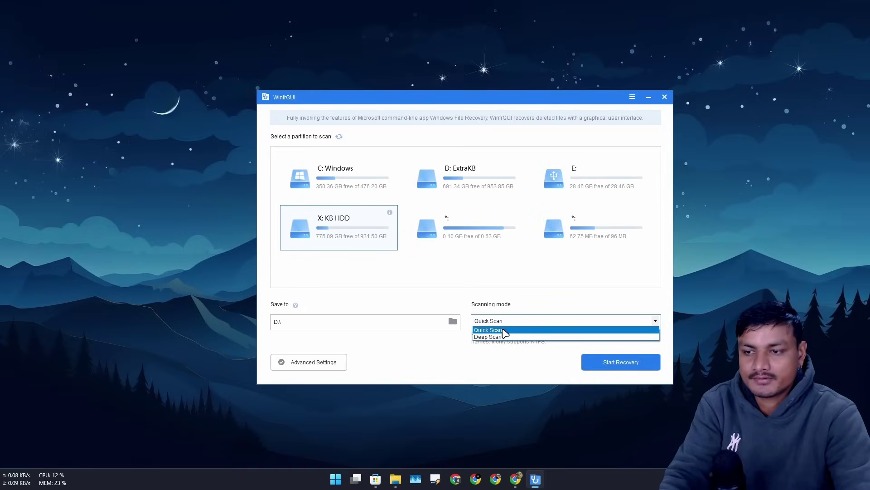
click(504, 331)
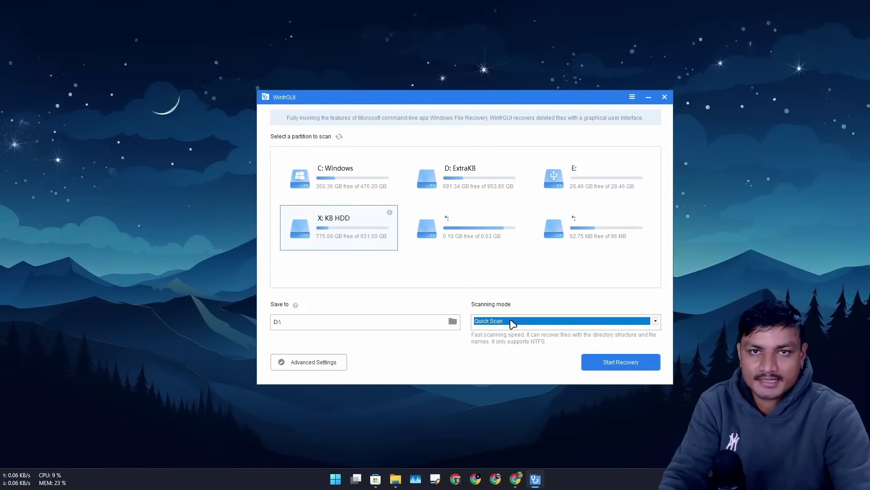
click(512, 323)
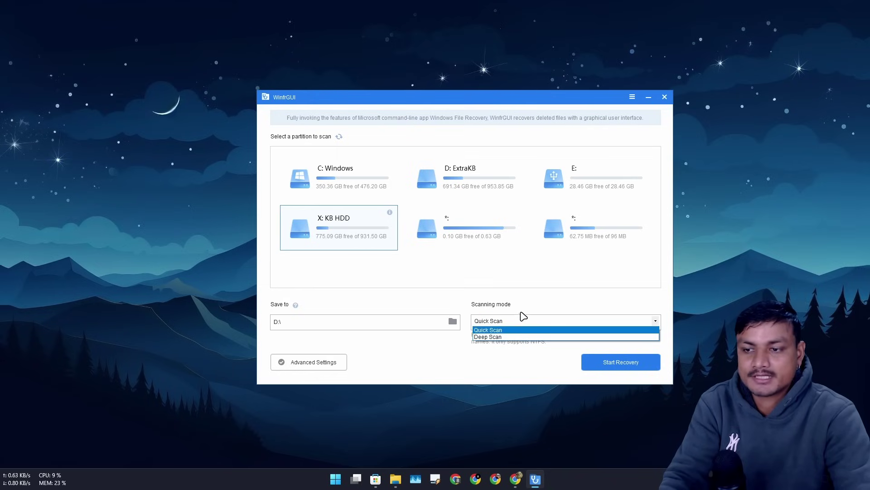
click(567, 307)
click(517, 323)
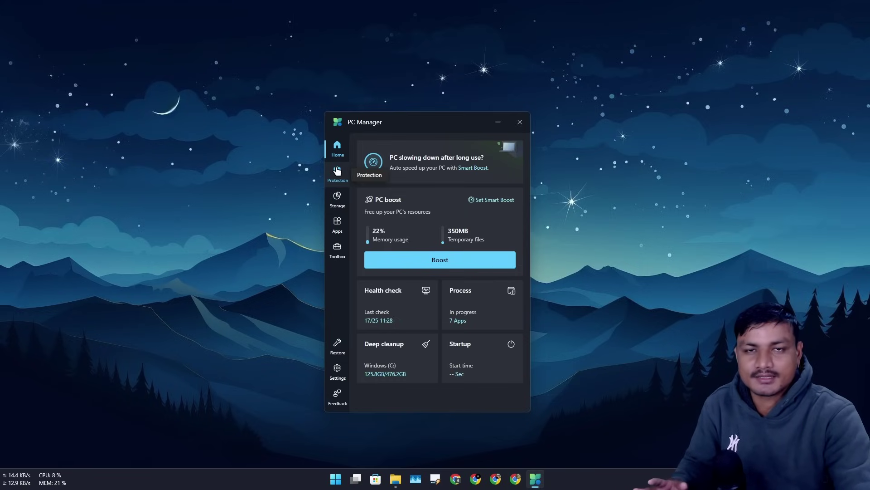
Start a deep cleanup scan of the Windows (C:) drive storage
click(408, 359)
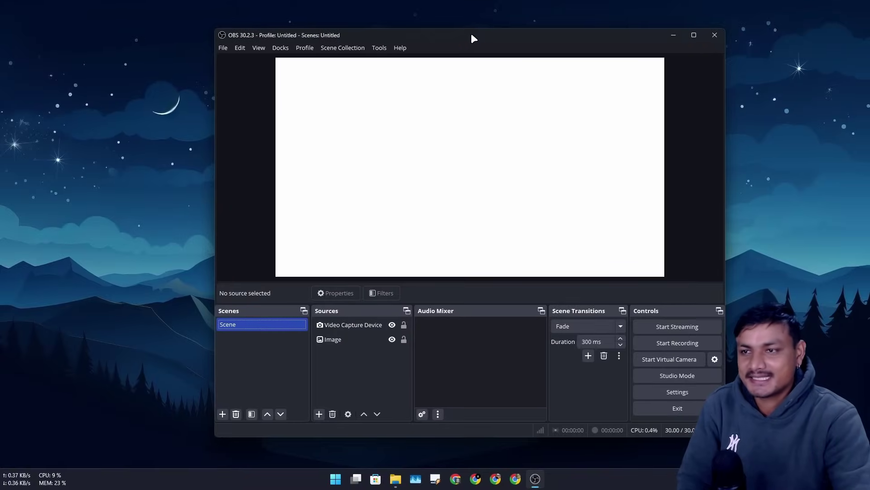
drag(471, 34, 462, 43)
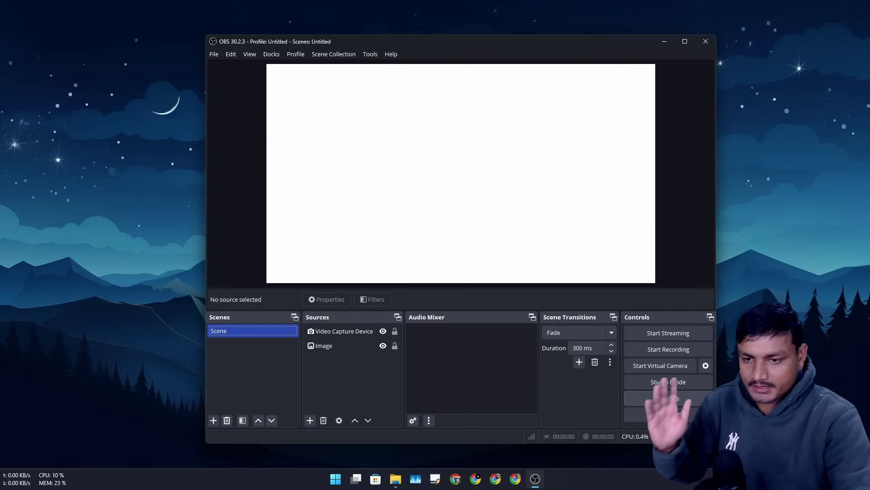
Review the Appearance, Output and Audio pages of the OBS settings
click(670, 401)
click(315, 91)
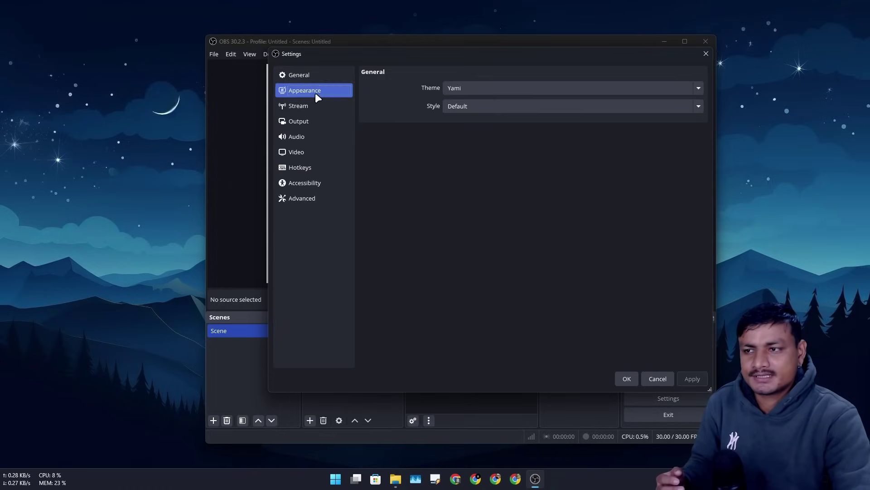
click(309, 123)
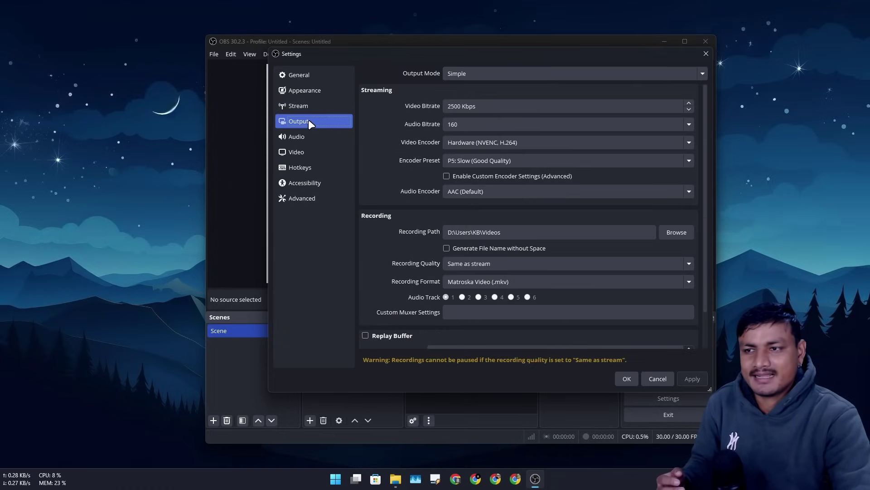
click(288, 136)
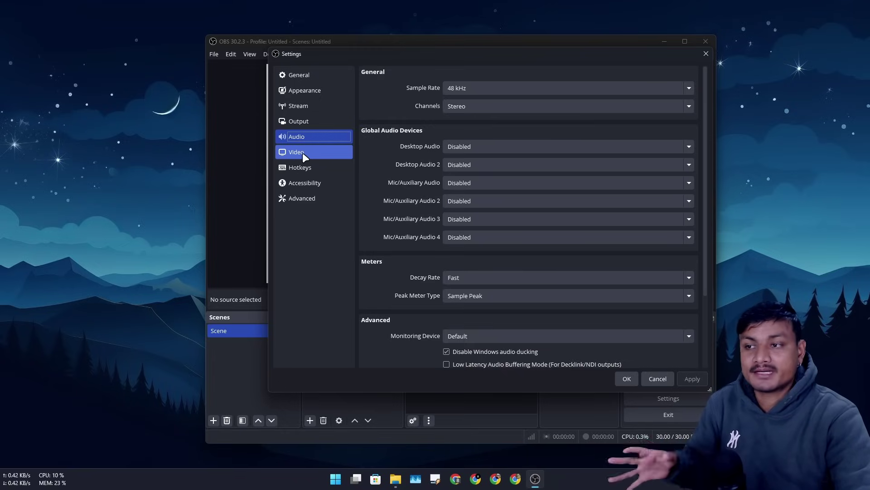
Close the settings and the untitled OBS, then move portable OBS 31 up and left
click(706, 54)
click(710, 46)
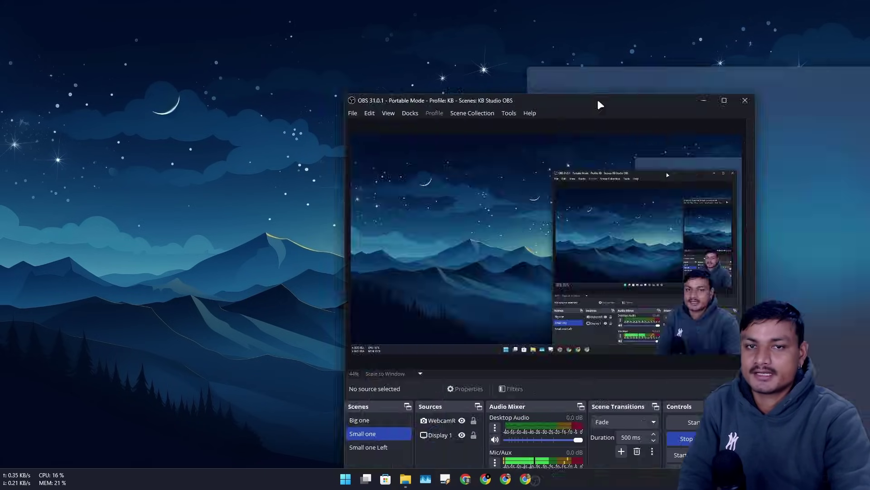
drag(599, 101, 482, 13)
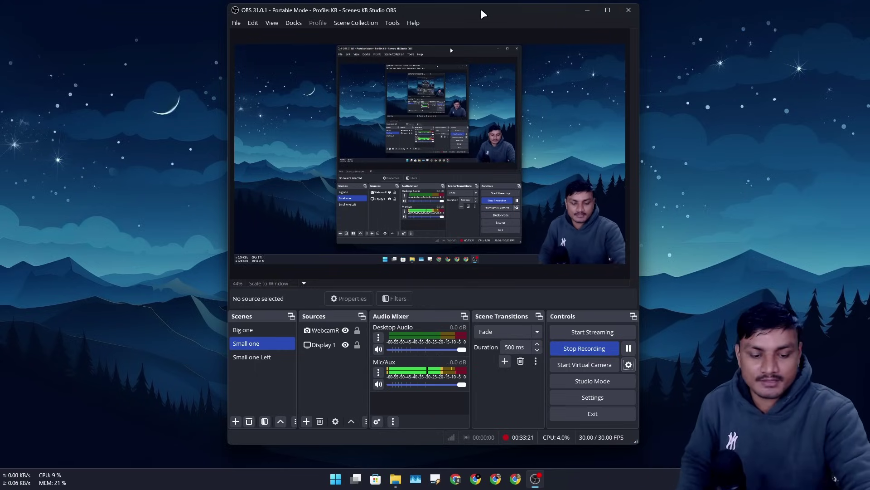
Switch the OBS output to the Big one scene, then return to Small one
key(Up)
key(Down)
key(Down)
key(Up)
key(Up)
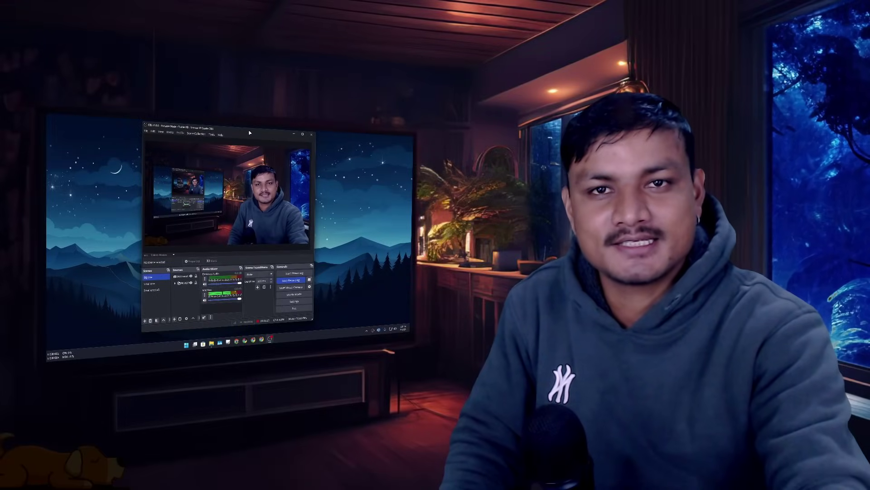
key(Down)
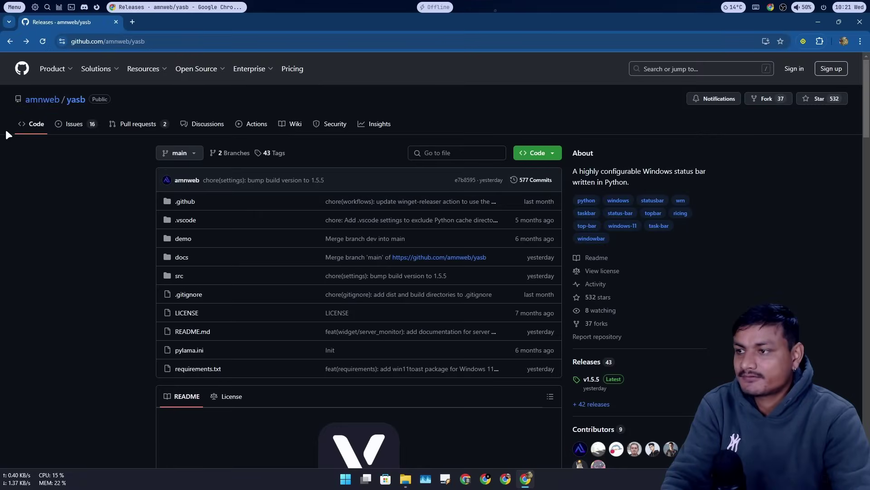
scroll(371, 194, down, 5)
scroll(203, 211, up, 5)
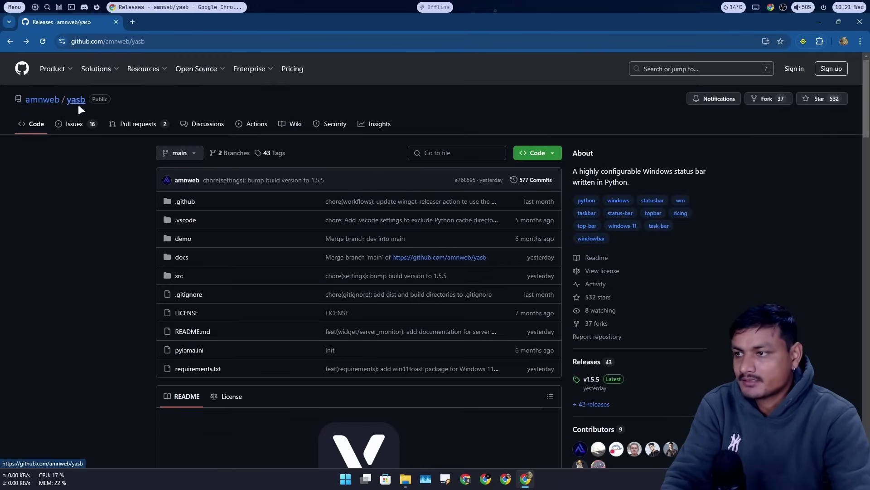
scroll(235, 256, down, 5)
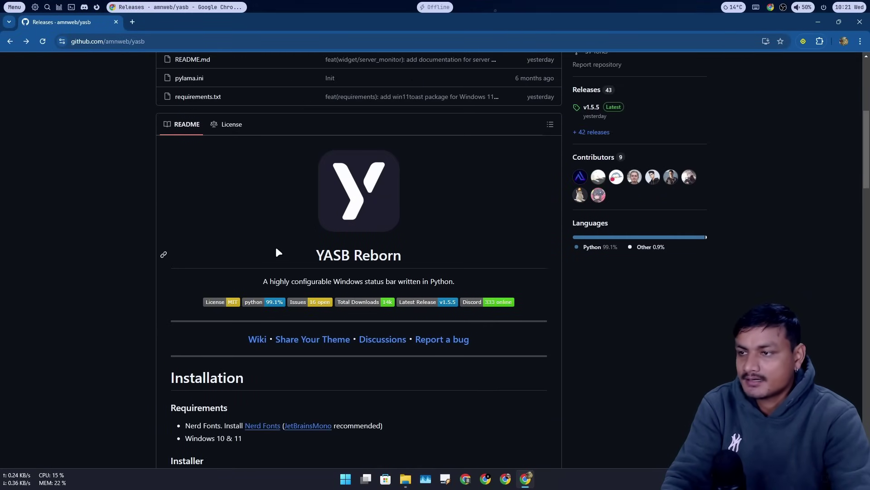
scroll(256, 249, up, 5)
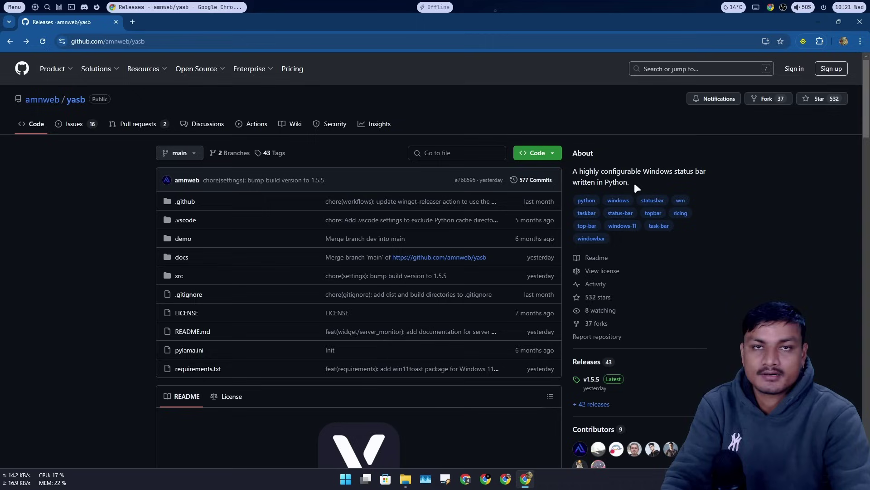
drag(638, 187, 562, 168)
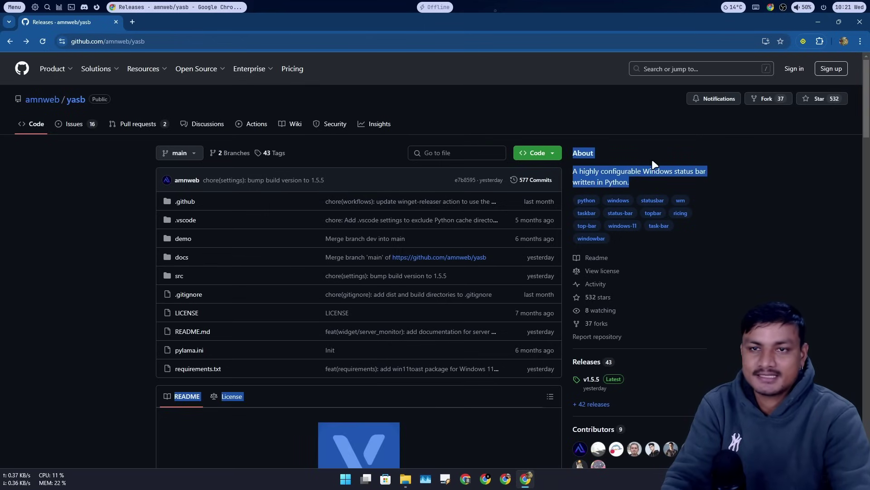
click(818, 23)
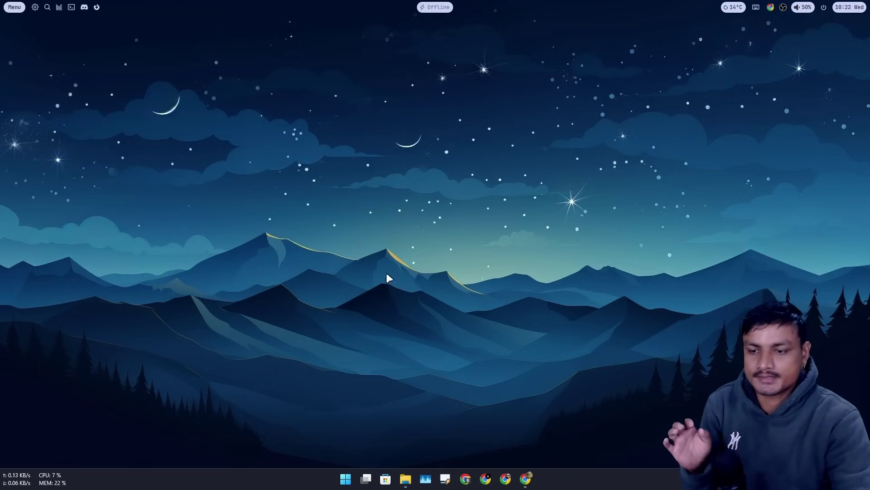
Restore Chrome and scroll through the yasb README's installation and demo sections
key(alt+Tab)
scroll(383, 213, down, 3)
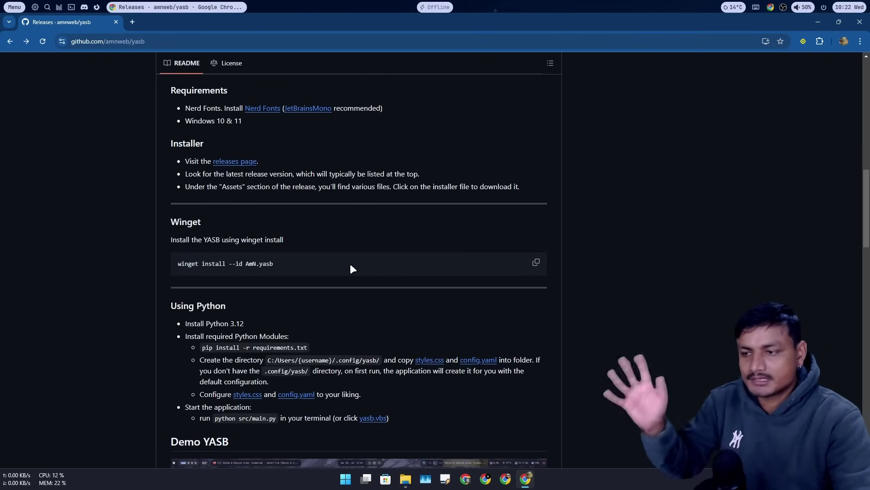
scroll(350, 262, down, 8)
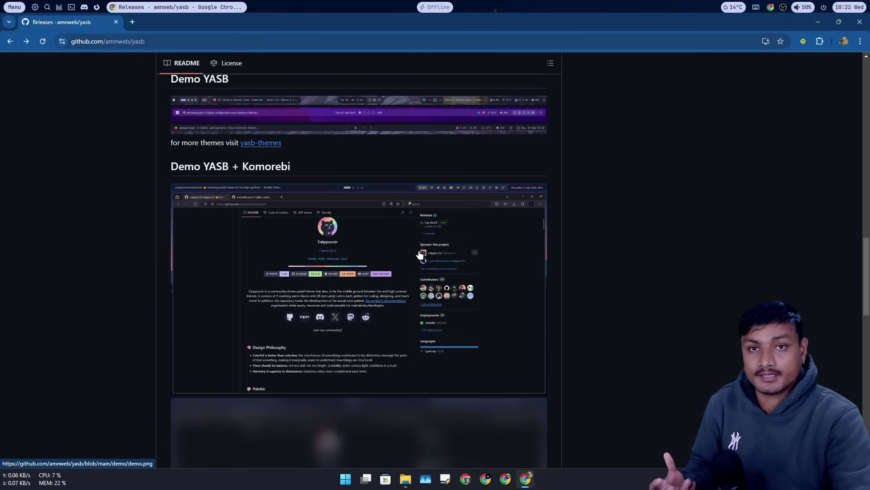
scroll(419, 254, up, 1)
scroll(421, 253, down, 5)
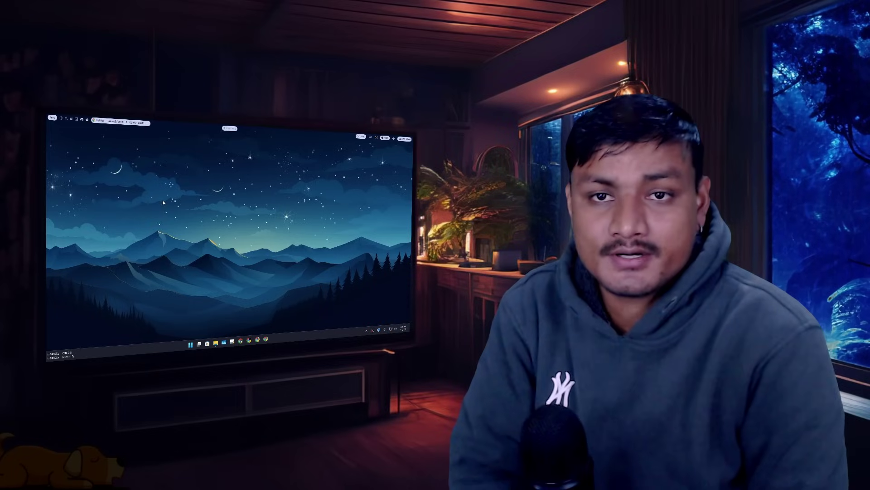